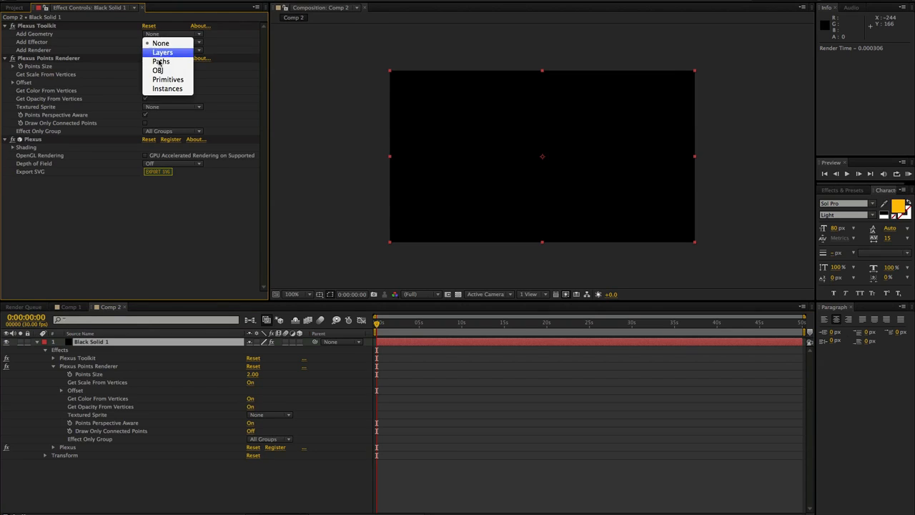
Add Paths geometry to the Plexus effect and draw a rectangular mask about 249 by 114 px on Black Solid 1
click(161, 61)
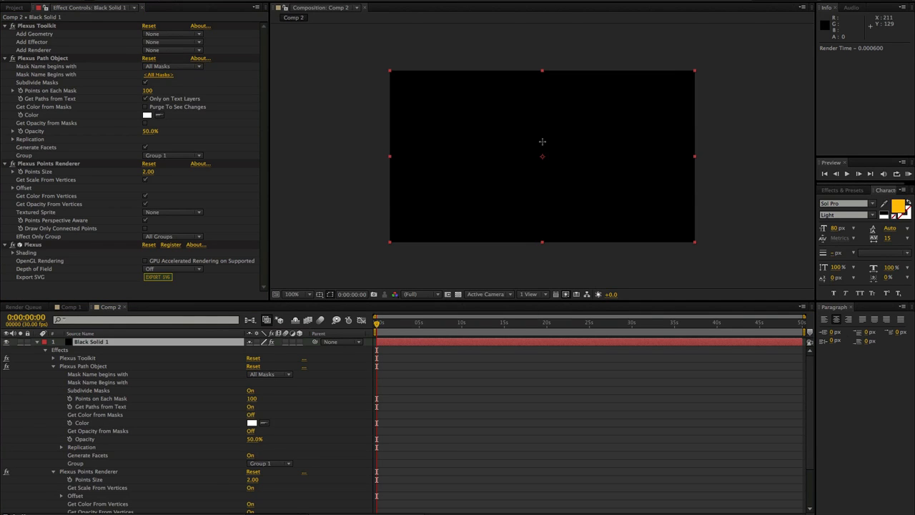
drag(432, 105, 507, 147)
drag(568, 179, 654, 208)
Set the total number of copies in the Plexus Path Object's replication settings to 10
click(13, 132)
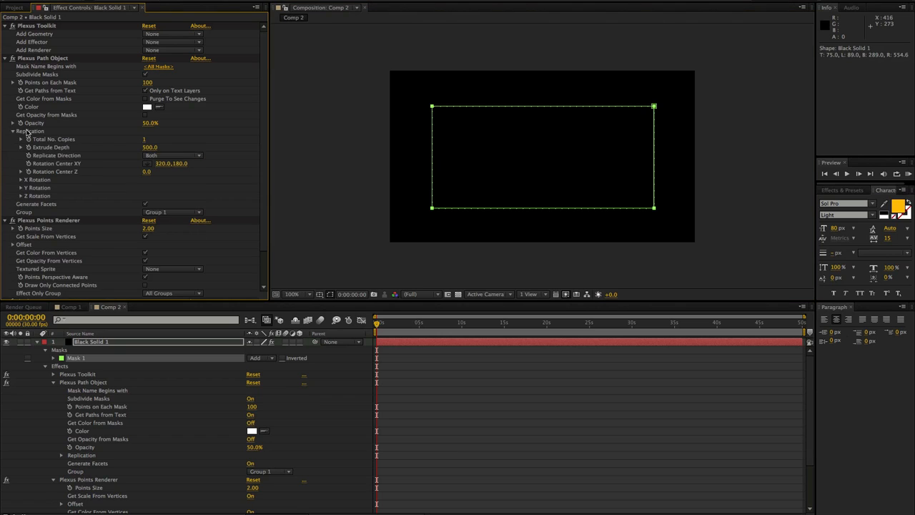
click(144, 140)
text(10)
key(Return)
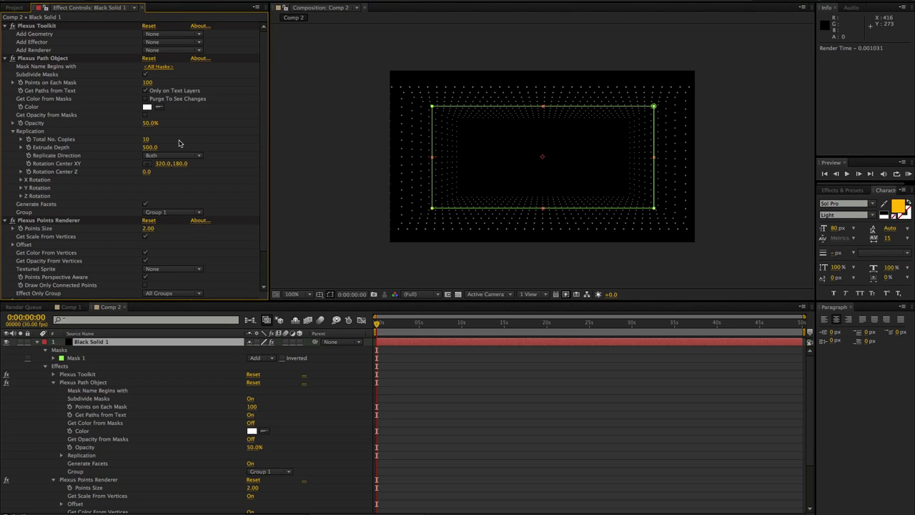
Set the points on each mask to 30 and increase the Plexus Points Renderer's points size to 8.20
click(146, 83)
text(30)
key(Return)
drag(148, 228, 180, 228)
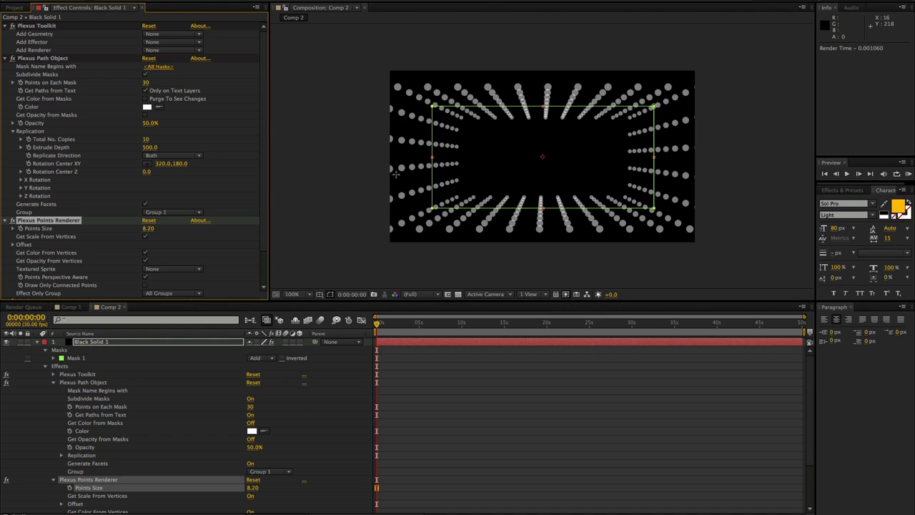
Add a camera to the composition and hide Black Solid 1's mask outline in the viewer
click(176, 0)
mouse_move(214, 0)
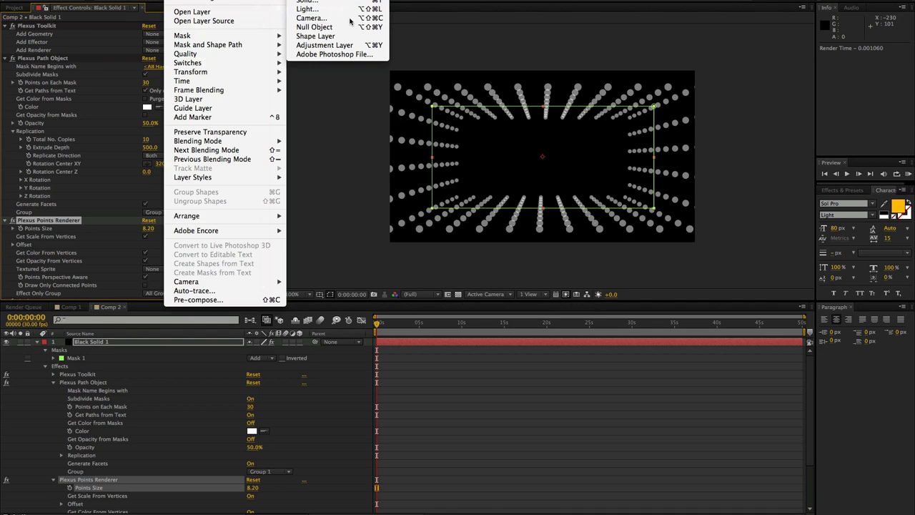
click(350, 19)
click(314, 234)
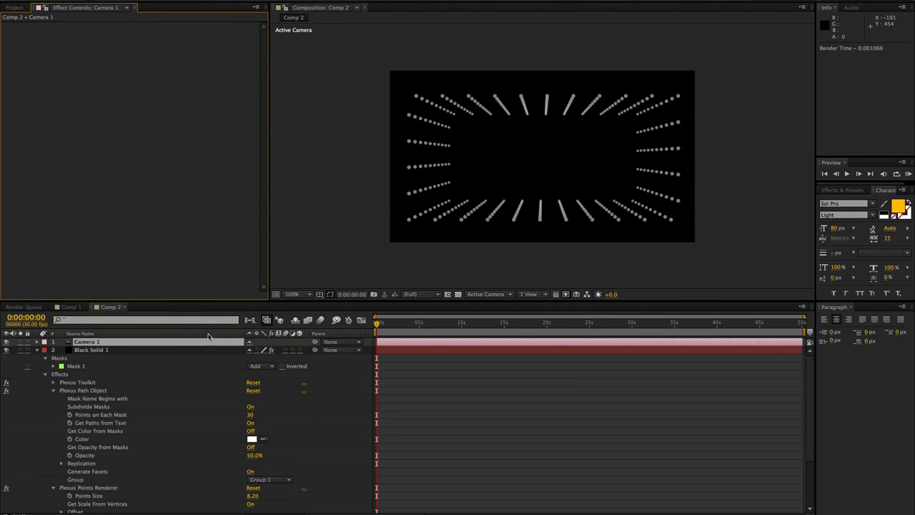
click(164, 350)
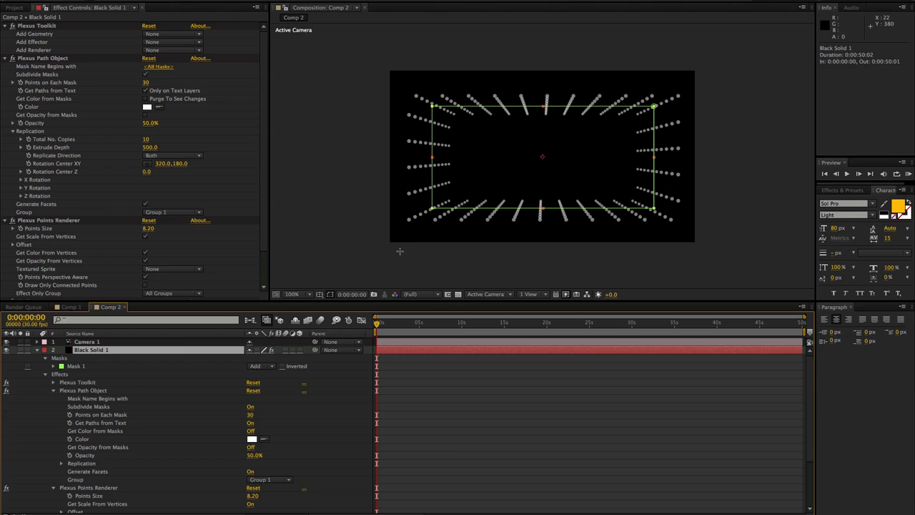
key(ctrl+shift+h)
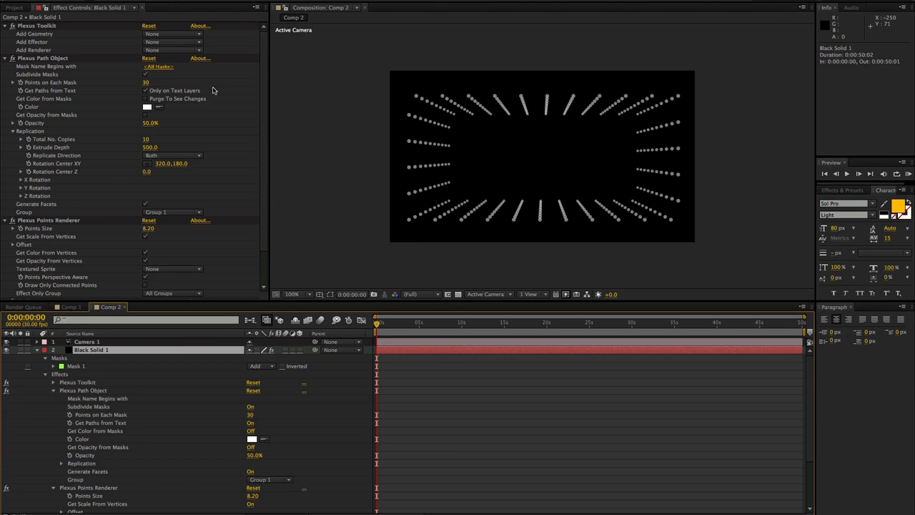
Add a Container effector to the Plexus effect and set its container type to Cube
click(156, 43)
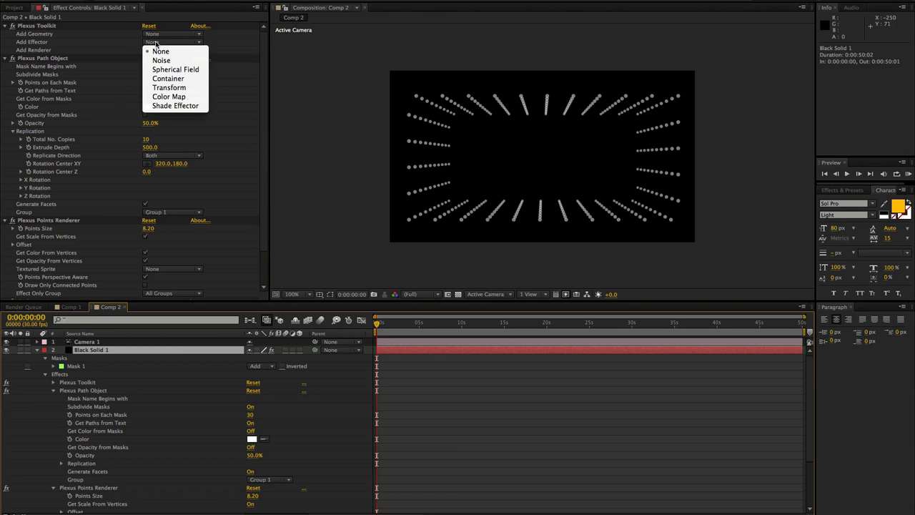
click(166, 80)
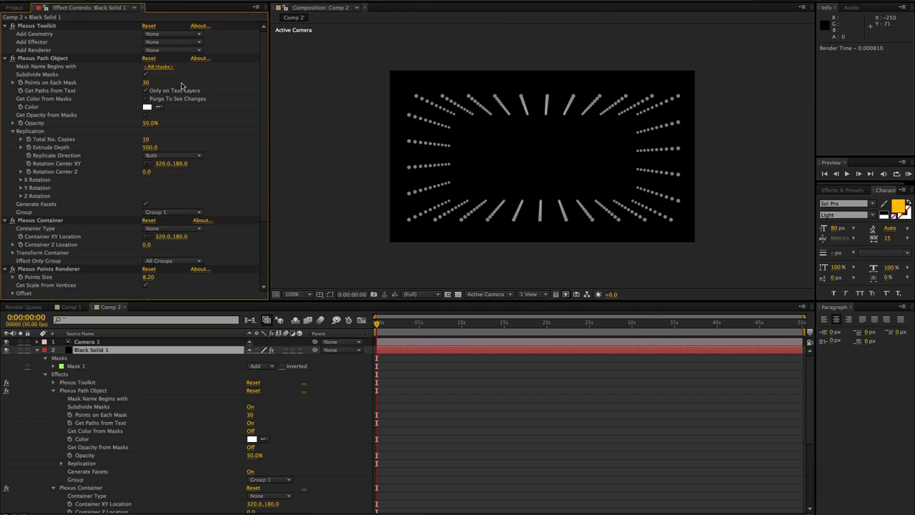
drag(261, 105, 259, 170)
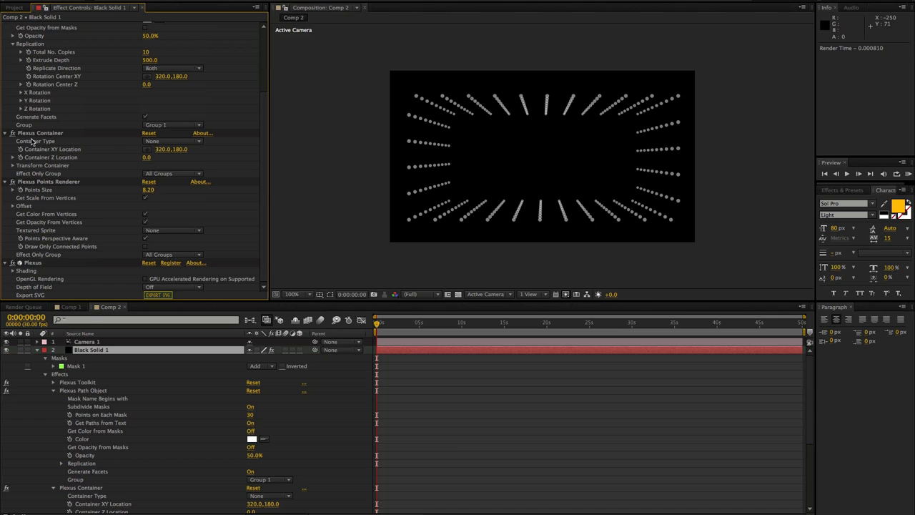
click(159, 141)
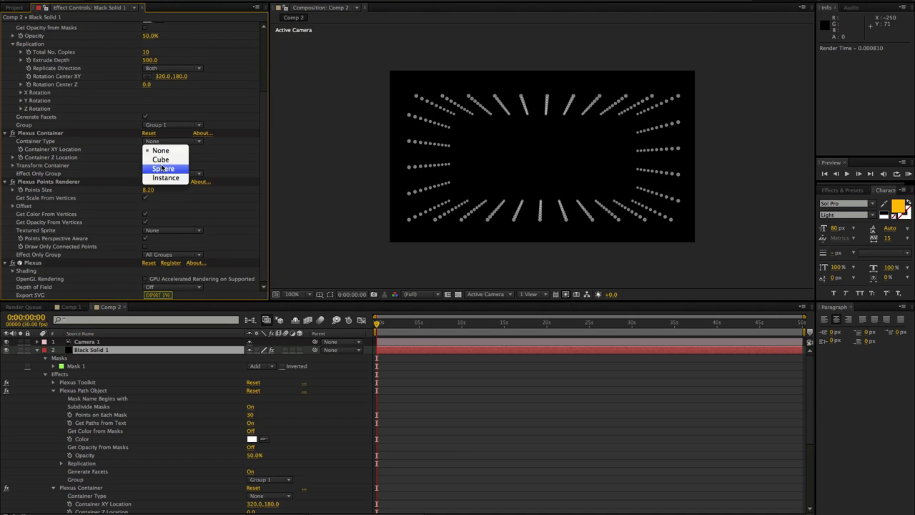
click(161, 159)
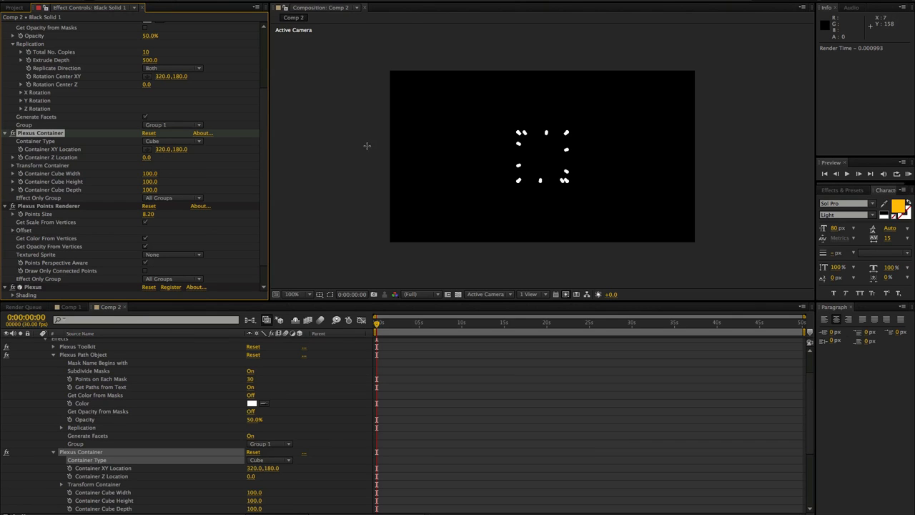
Increase the Plexus Path Object's points on each mask to 35 and its total number of copies to 24
scroll(259, 104, up, 3)
scroll(259, 104, up, 1)
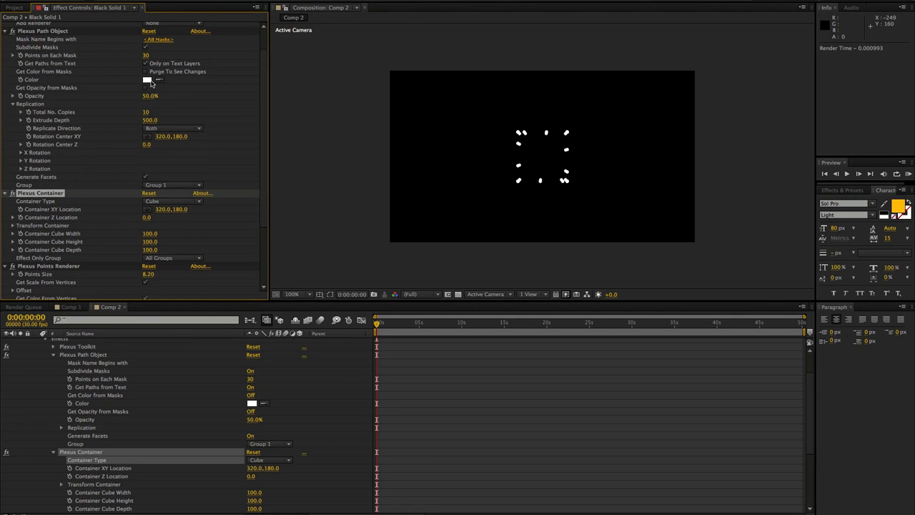
drag(147, 55, 146, 55)
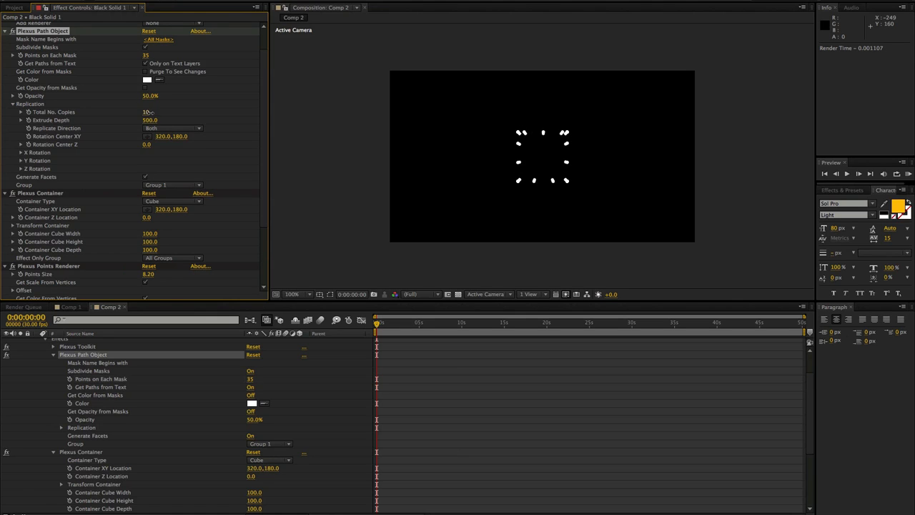
drag(150, 112, 153, 113)
Add a Noise effector to the Plexus effect and raise its noise amplitude to 343
scroll(178, 76, up, 2)
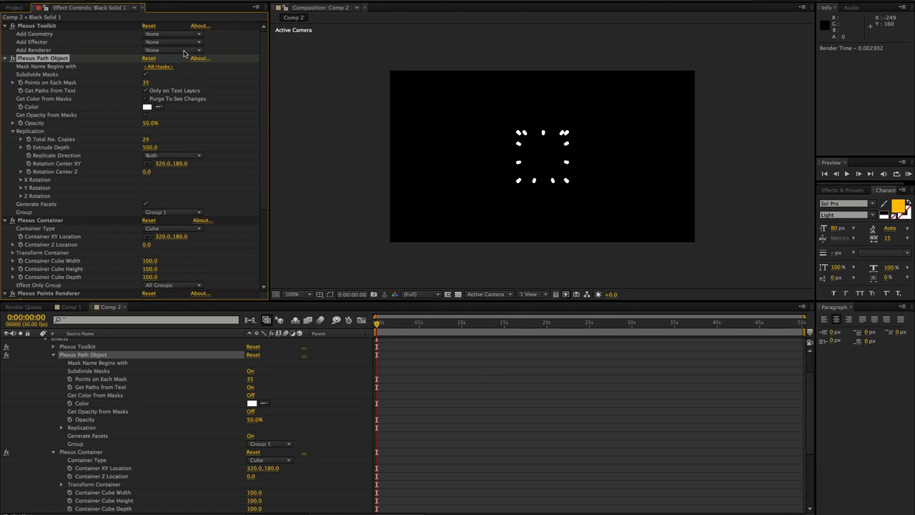
click(177, 42)
click(163, 61)
scroll(236, 142, down, 5)
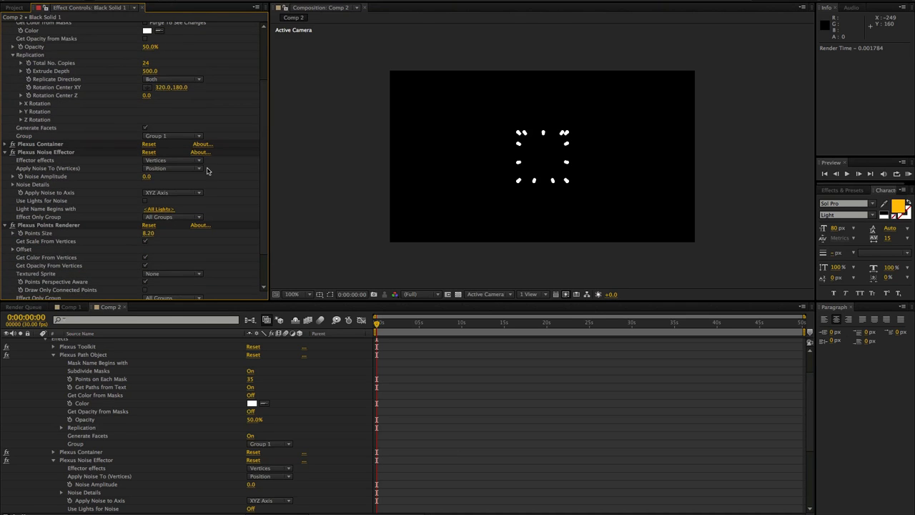
drag(145, 176, 308, 174)
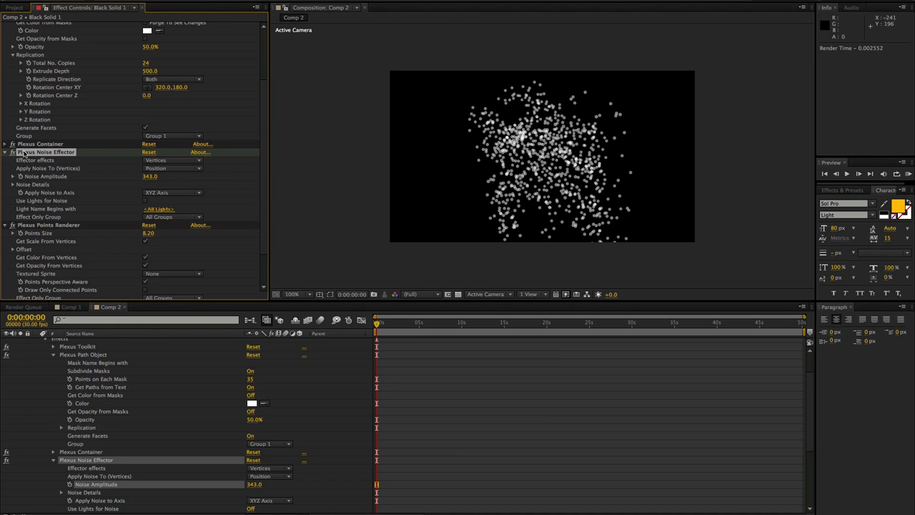
Move the Plexus Noise Effector above the Plexus Container and raise its noise amplitude to 973
drag(32, 153, 35, 145)
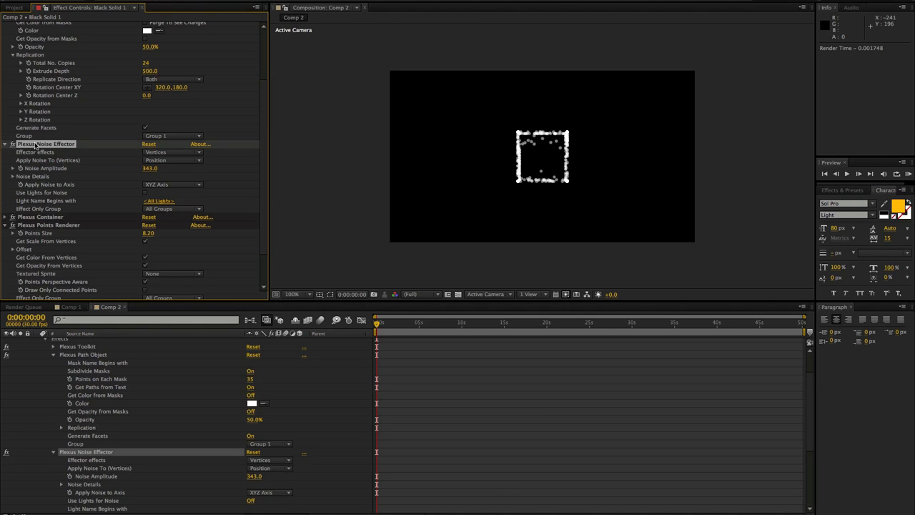
drag(150, 168, 603, 171)
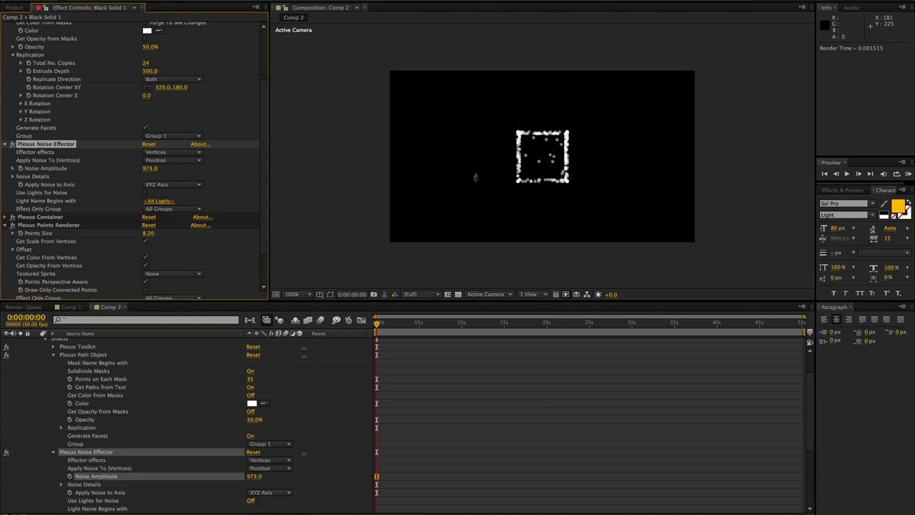
Orbit the camera to an angled view of the point cube and raise the noise amplitude to 1117
drag(484, 186, 554, 139)
mouse_move(538, 213)
mouse_down()
mouse_move(493, 251)
mouse_move(388, 170)
mouse_move(395, 188)
mouse_move(462, 222)
mouse_move(590, 214)
mouse_move(491, 200)
mouse_move(534, 213)
mouse_up()
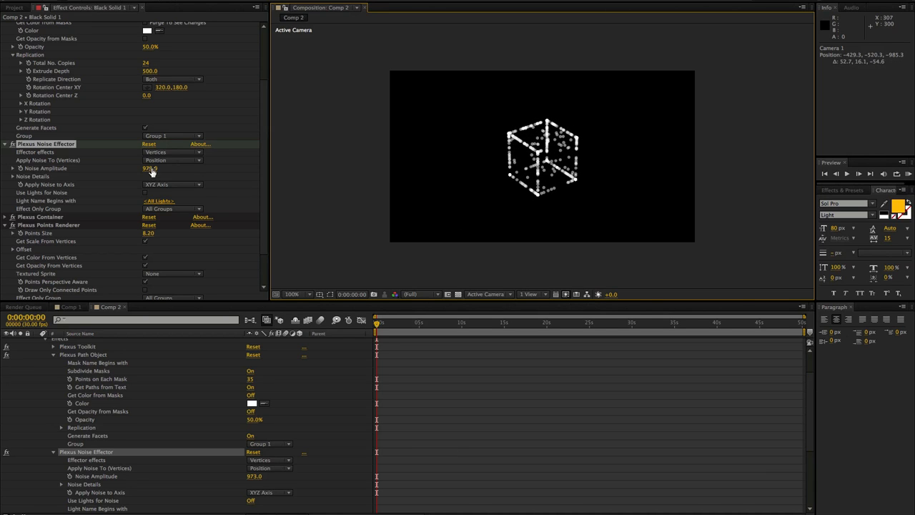
click(182, 168)
drag(182, 168, 217, 173)
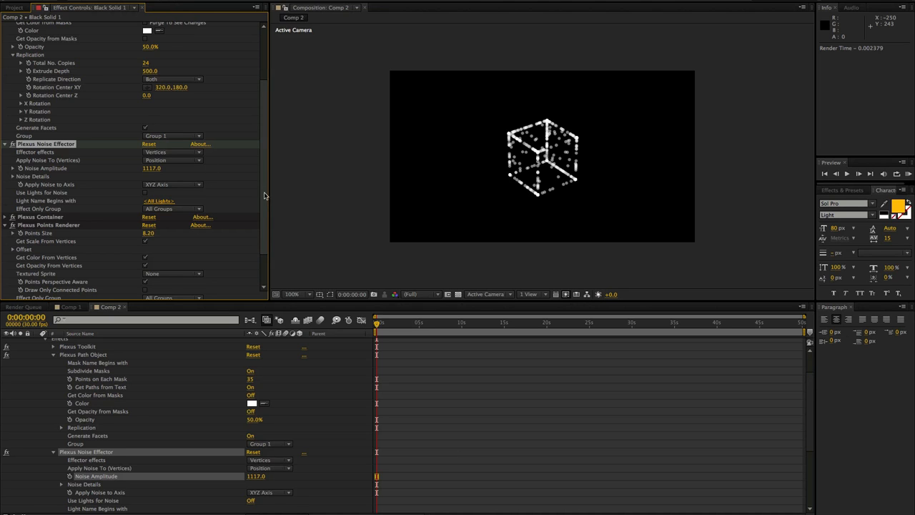
Change the Plexus Container's type to Sphere and increase its sphere radius to 156
scroll(263, 195, down, 3)
scroll(261, 156, up, 6)
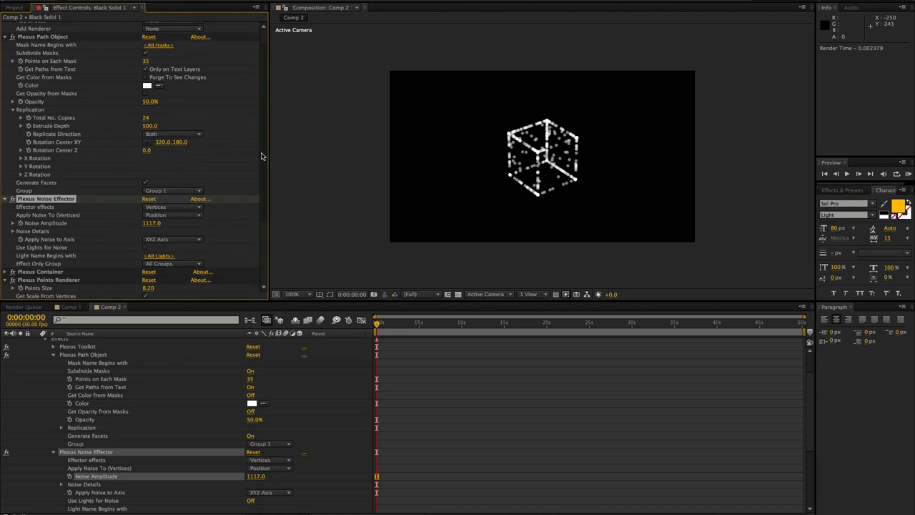
scroll(261, 156, down, 3)
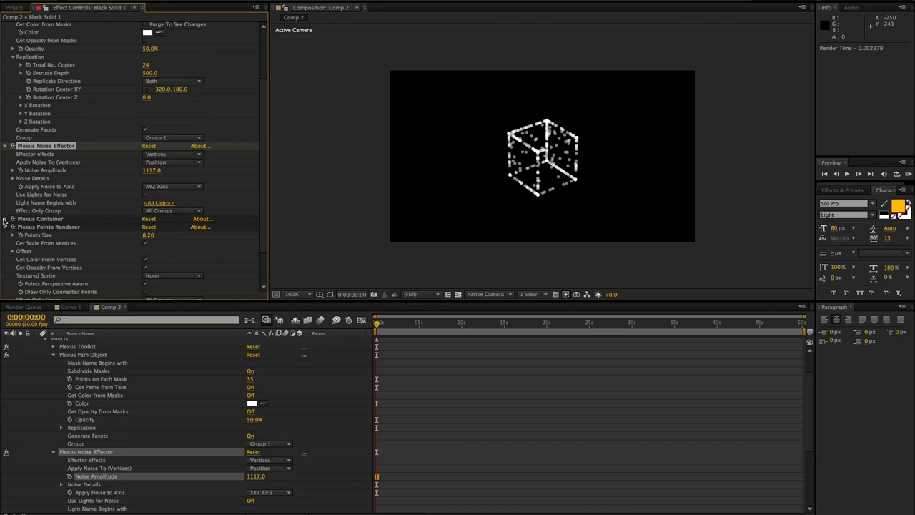
click(4, 218)
click(174, 227)
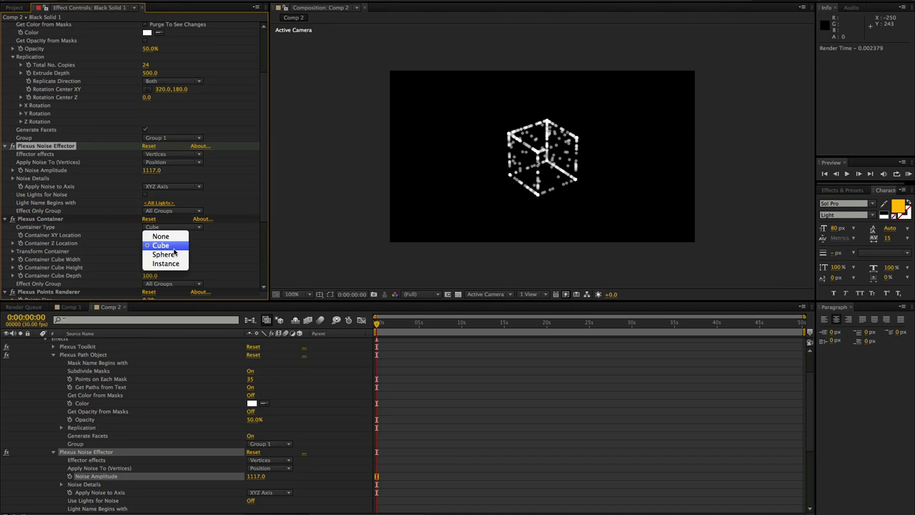
click(171, 254)
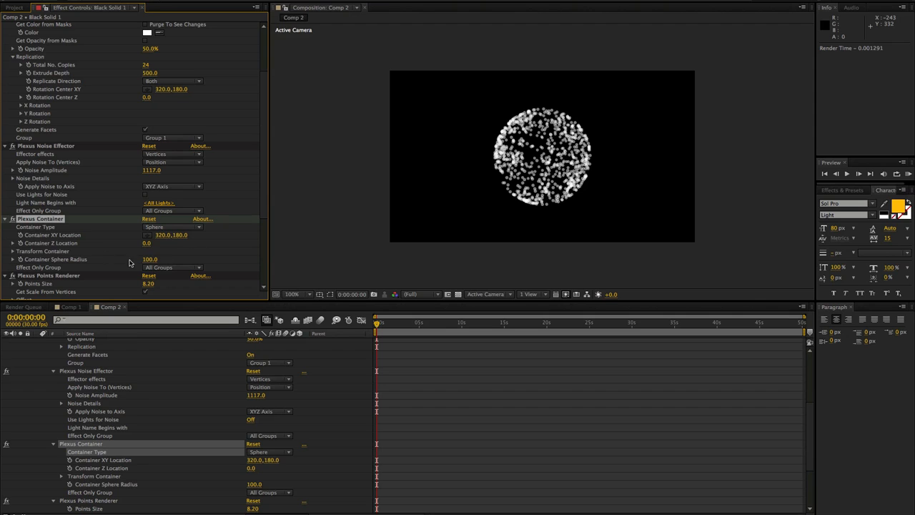
drag(150, 260, 180, 267)
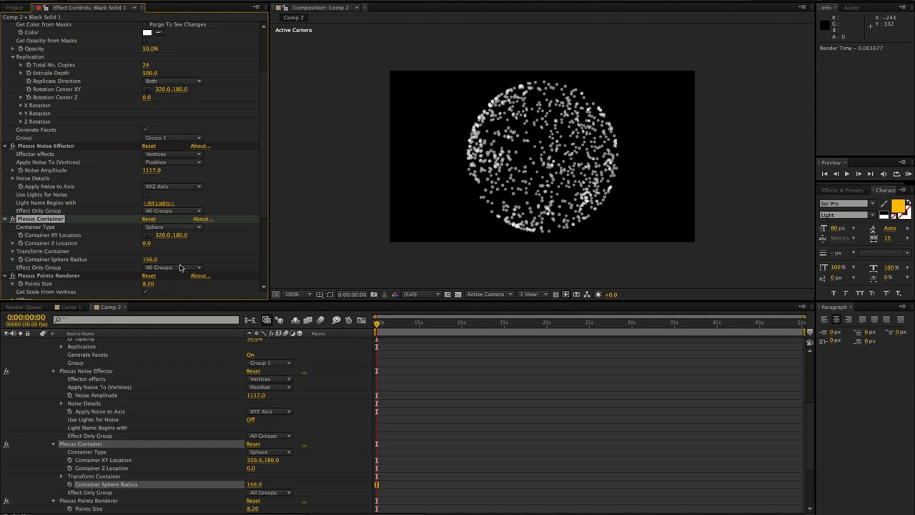
click(191, 228)
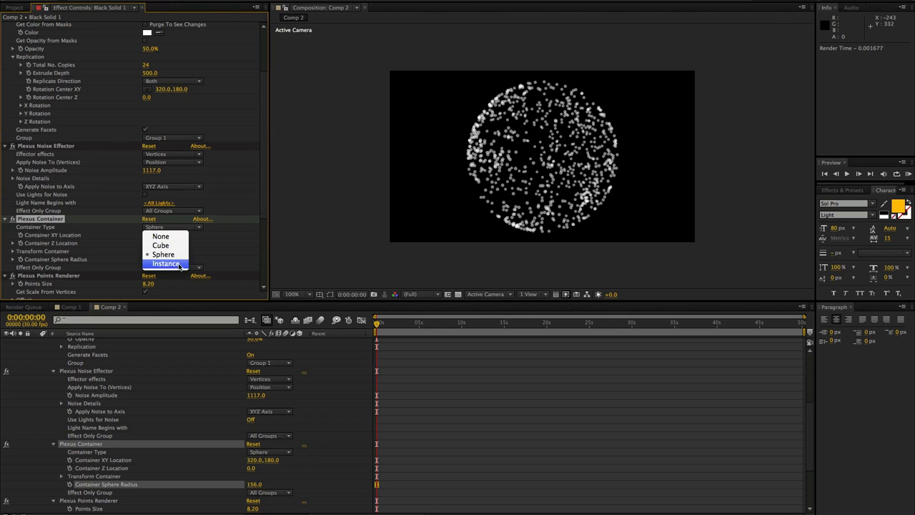
click(218, 250)
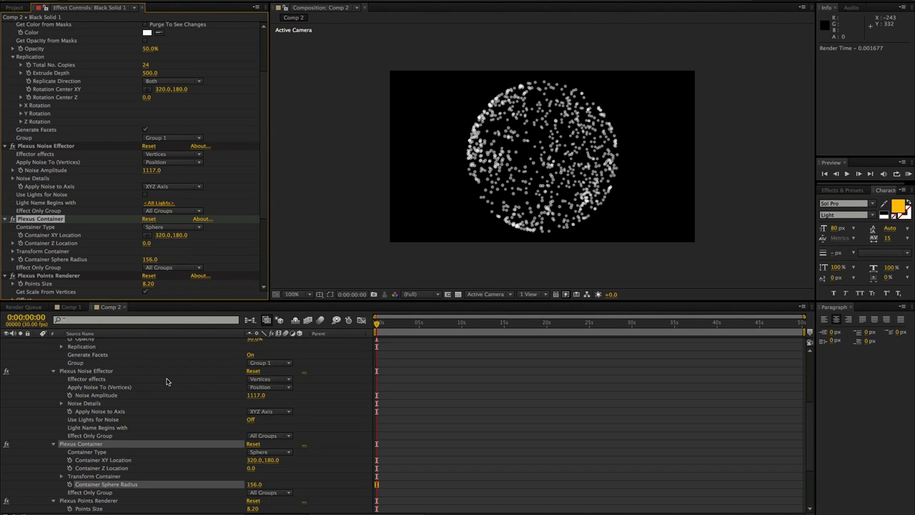
Collapse Black Solid 1's properties in the timeline and create a new black solid above the other layers
scroll(167, 381, up, 3)
scroll(167, 381, up, 2)
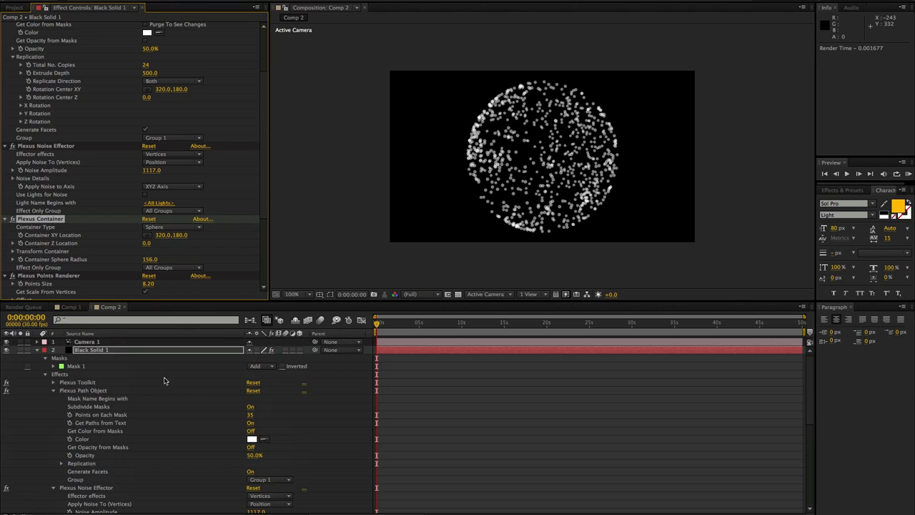
click(37, 351)
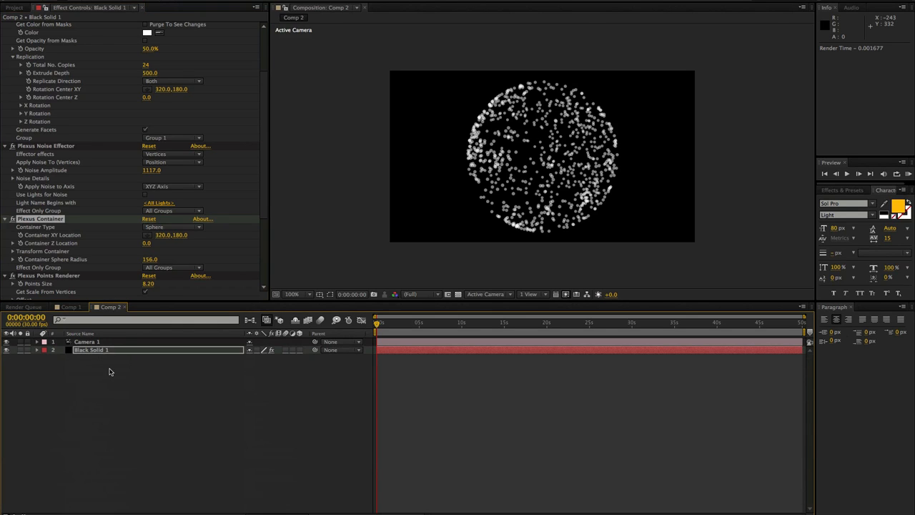
key(ctrl+y)
key(Return)
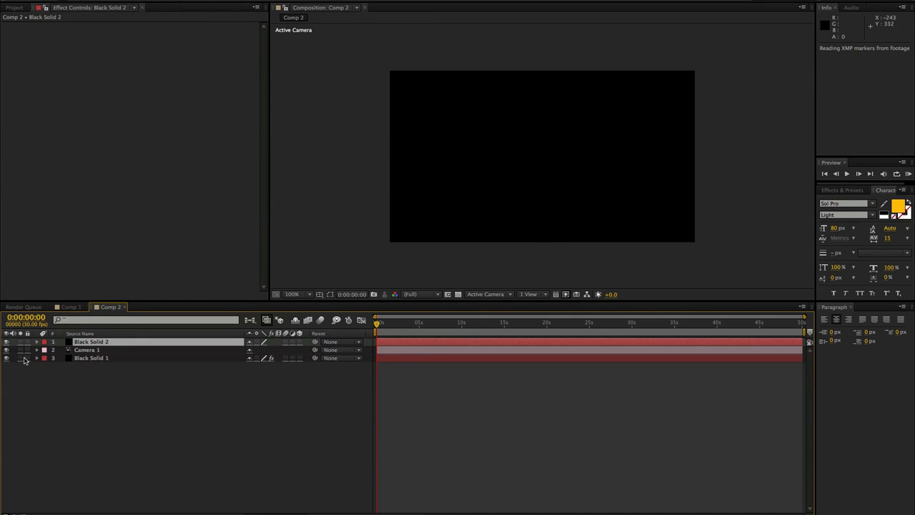
Hide Black Solid 1 and apply the Plexus effect to Black Solid 2
click(130, 344)
click(202, 0)
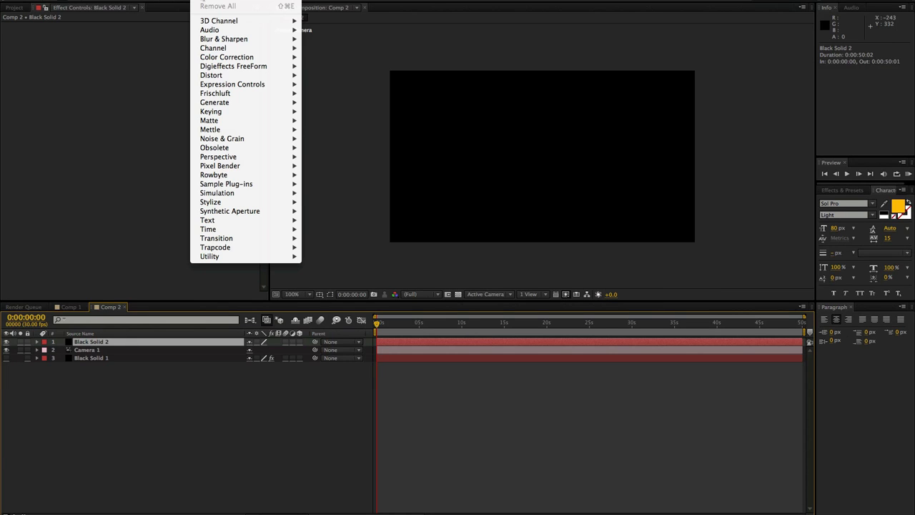
click(207, 1)
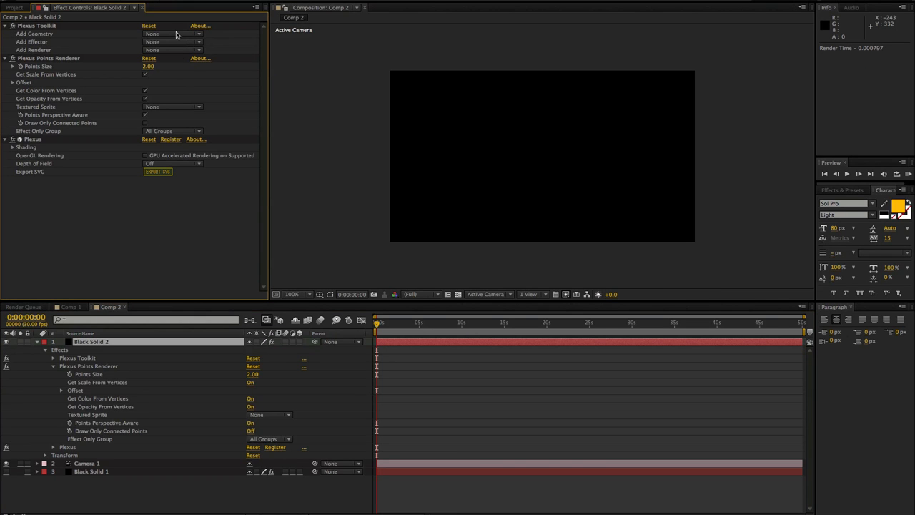
Add an OBJ geometry object to Black Solid 2's Plexus effect and import the Rotate_Scale_Test sequence starting at file 000 in the Rotate_OBJ_Sequence folder
click(176, 34)
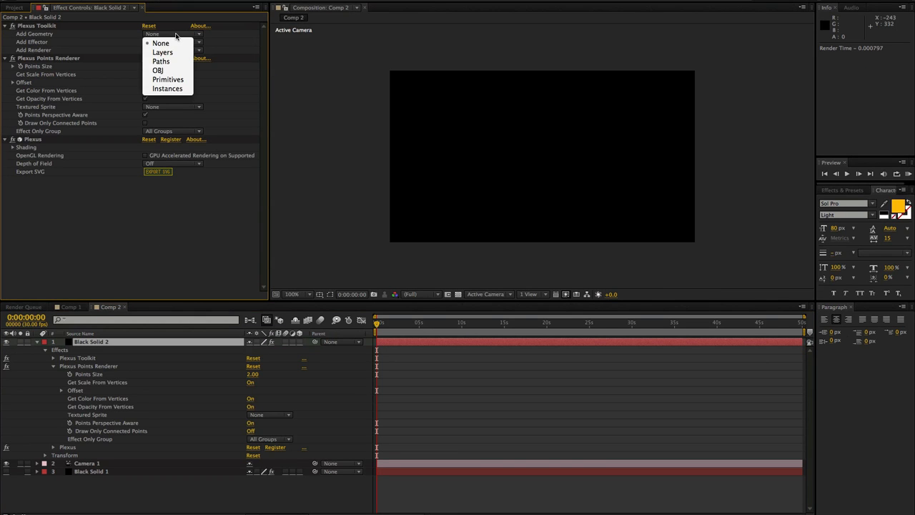
click(166, 72)
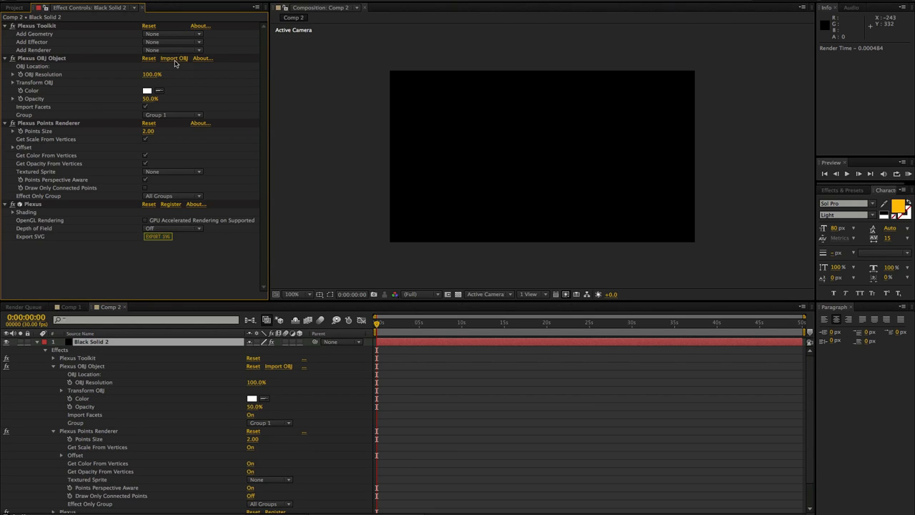
click(175, 61)
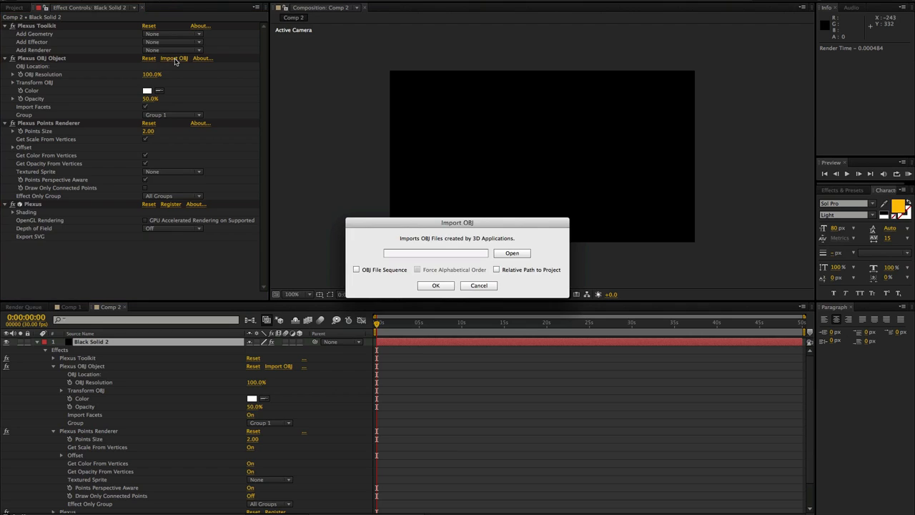
click(502, 254)
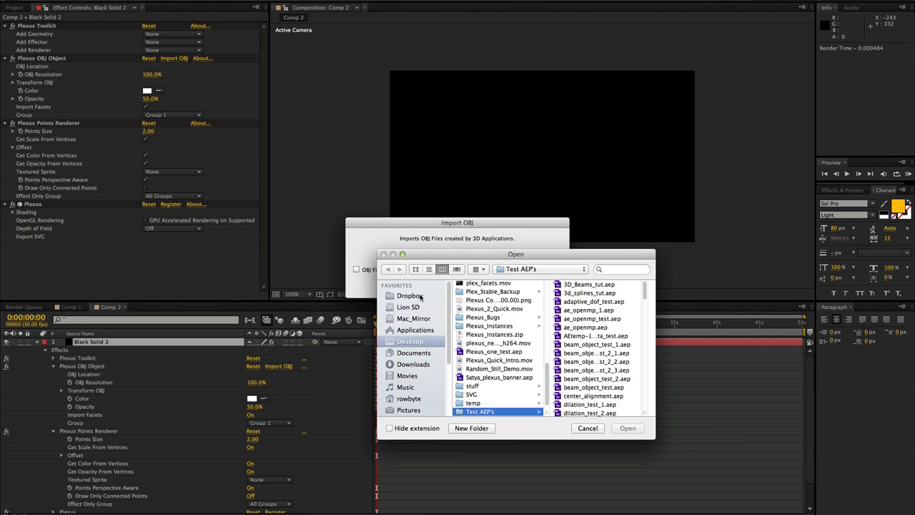
scroll(505, 393, down, 1)
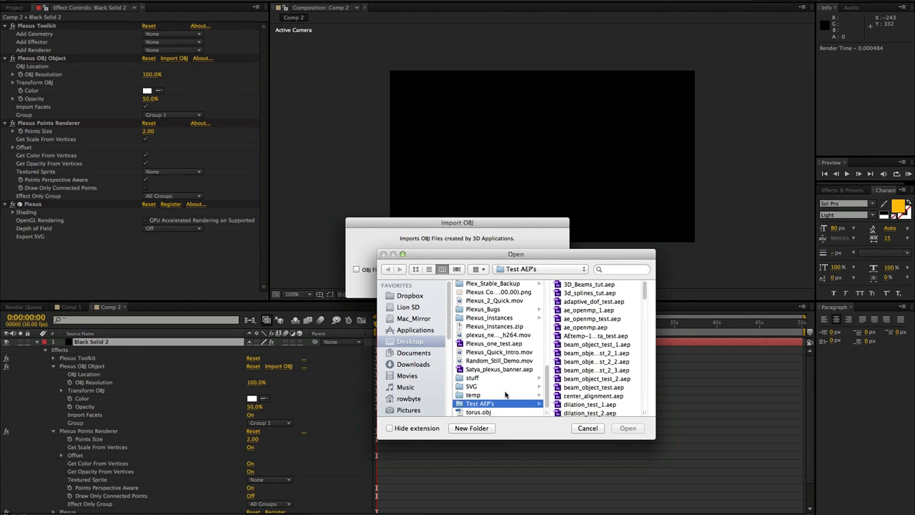
scroll(572, 398, down, 15)
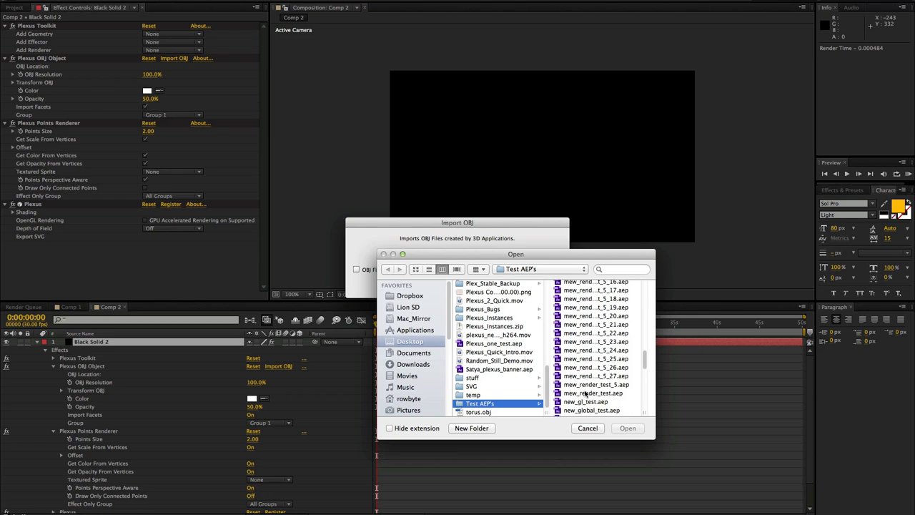
scroll(585, 389, down, 3)
click(590, 345)
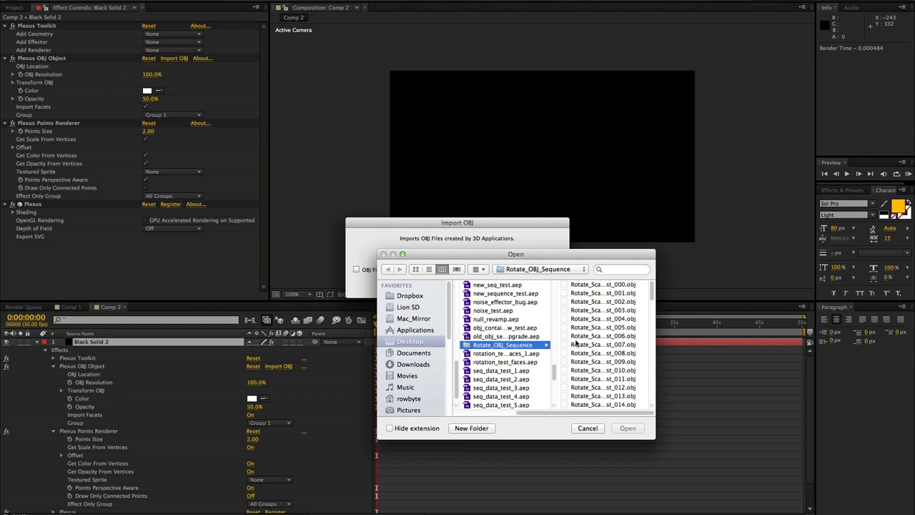
click(592, 289)
click(627, 427)
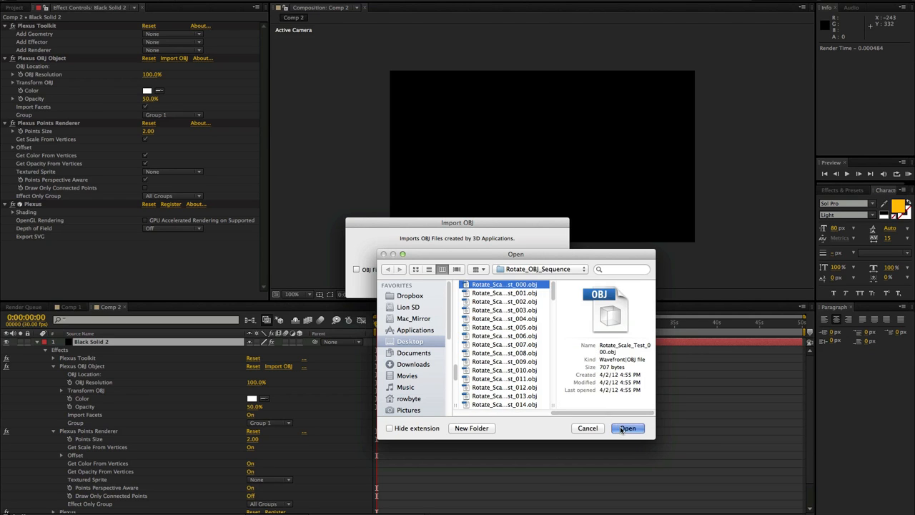
click(435, 286)
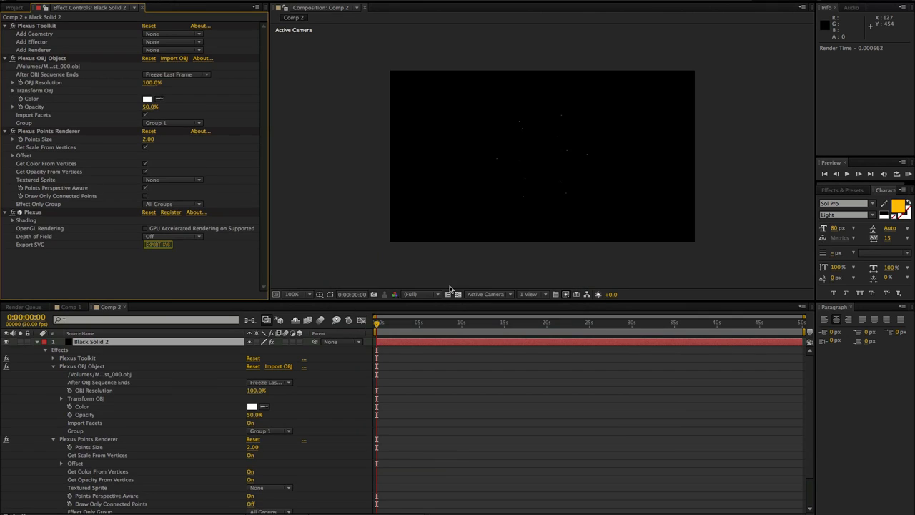
Increase the points size to 8.20 and add a Facets renderer with a maximum distance of 177
drag(148, 139, 157, 140)
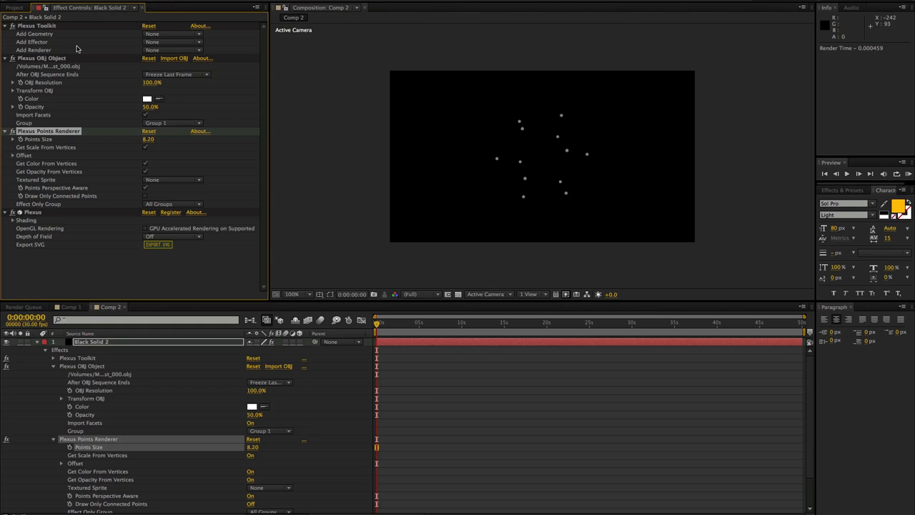
click(167, 50)
click(171, 85)
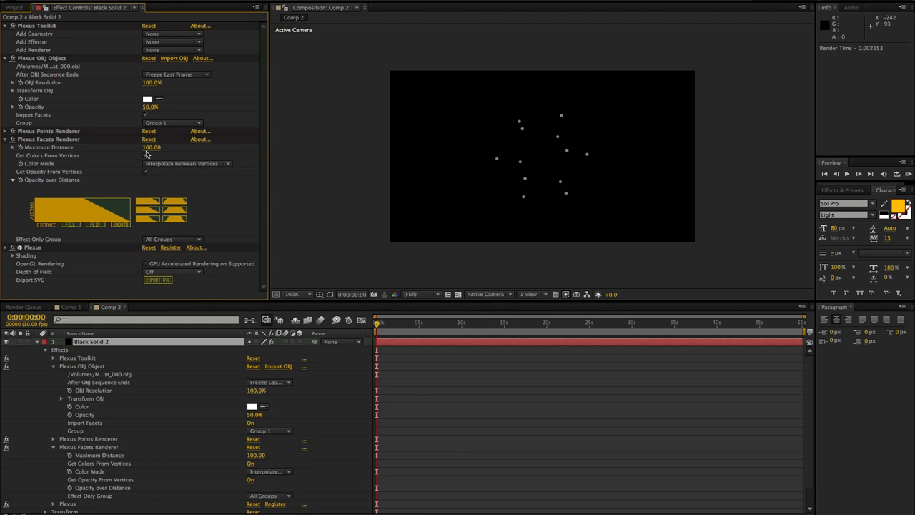
drag(150, 147, 188, 153)
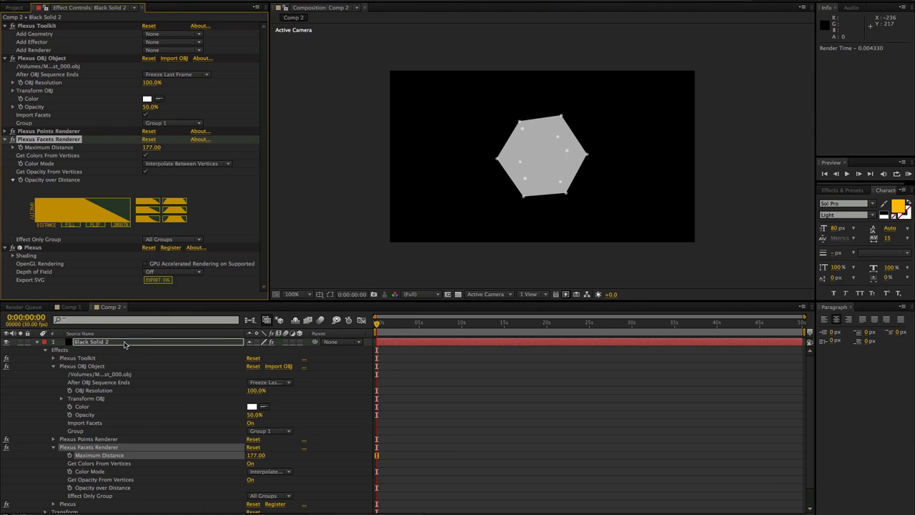
Scrub to 0:00:01:07 to raise the Facets Renderer's maximum distance to 378, and return to 0:00:00:05
mouse_move(377, 323)
mouse_down()
mouse_move(396, 326)
mouse_move(386, 329)
mouse_up()
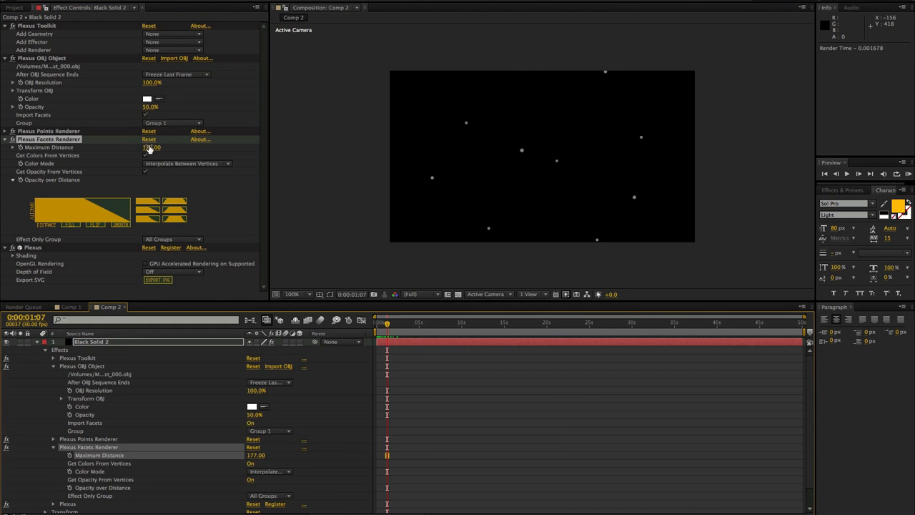
drag(150, 146, 245, 148)
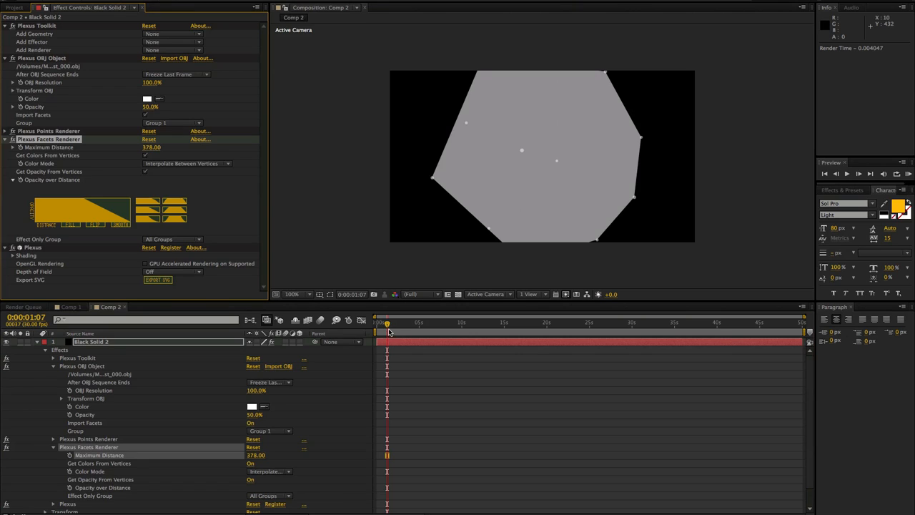
drag(388, 328, 379, 329)
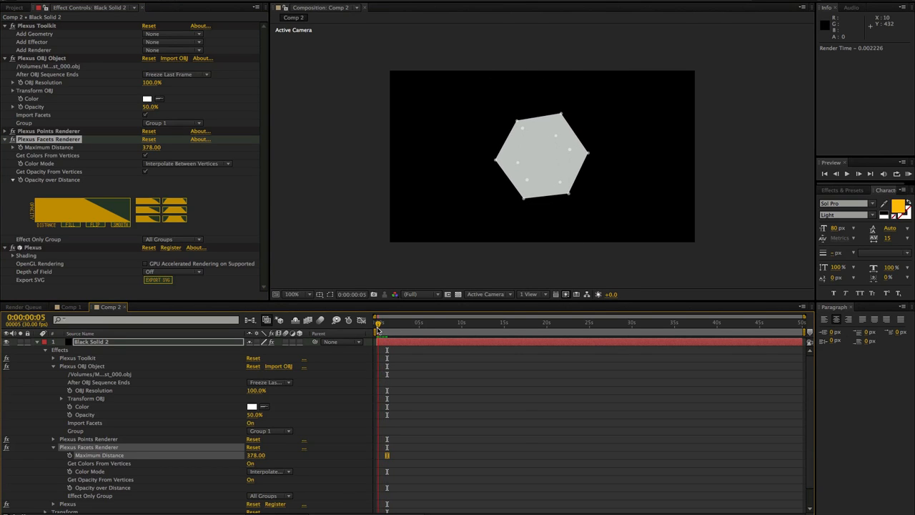
Collapse Black Solid 2's properties, make Black Solid 1 visible again and move it above the other layers
click(99, 343)
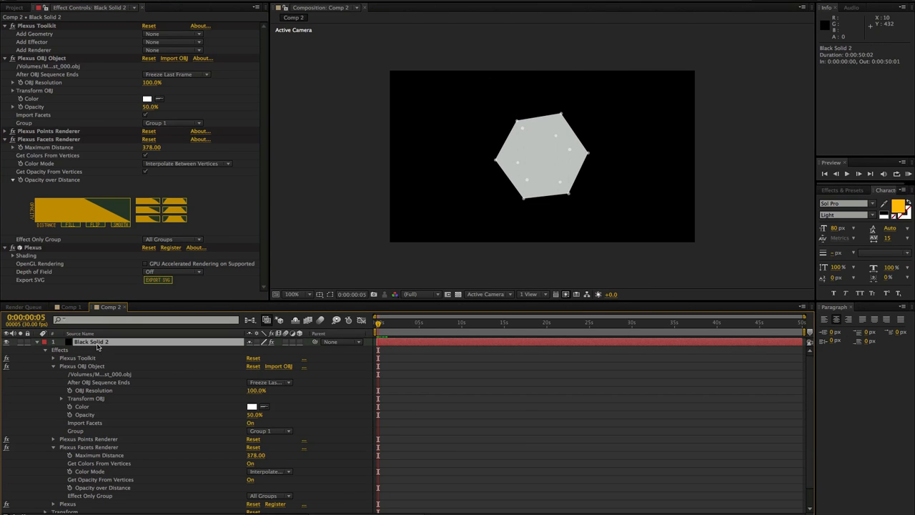
click(38, 343)
click(83, 358)
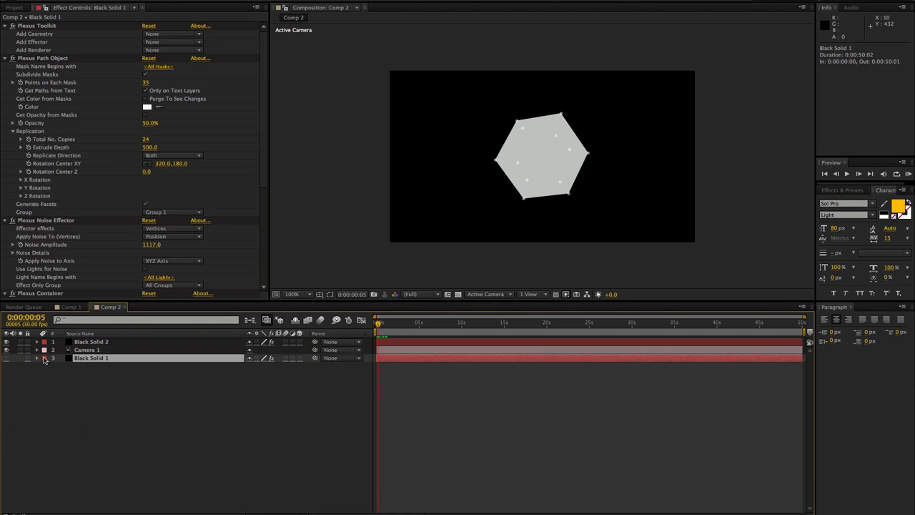
click(6, 358)
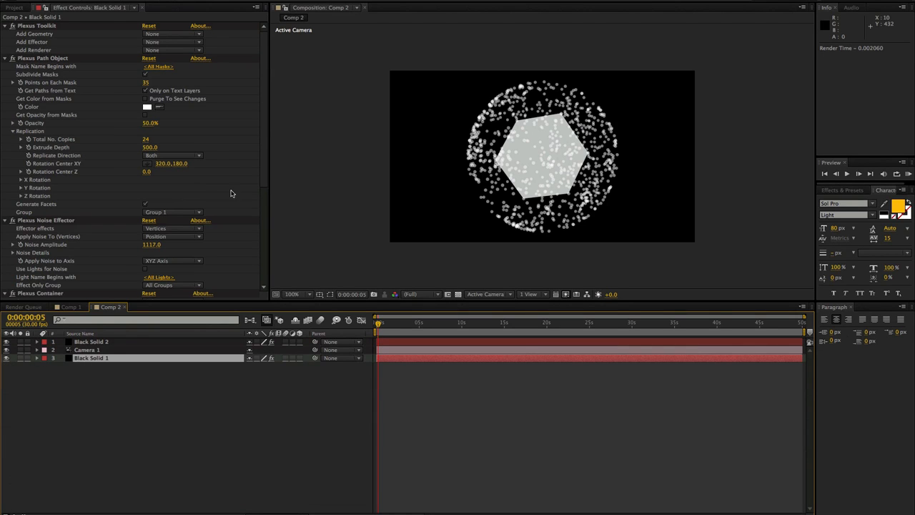
drag(79, 361, 81, 343)
Change Black Solid 1's Plexus Container type to Instance and try Black Solid 1 itself as the instance layer
scroll(250, 158, down, 5)
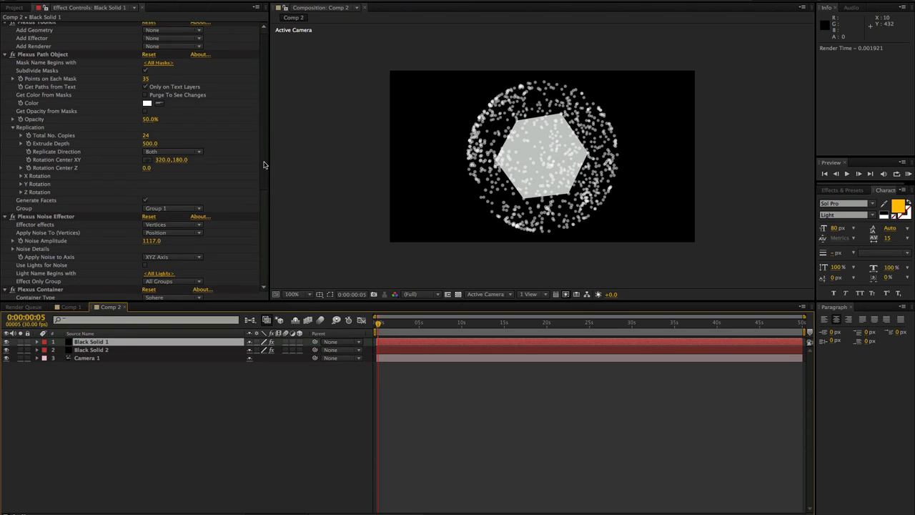
scroll(258, 210, down, 1)
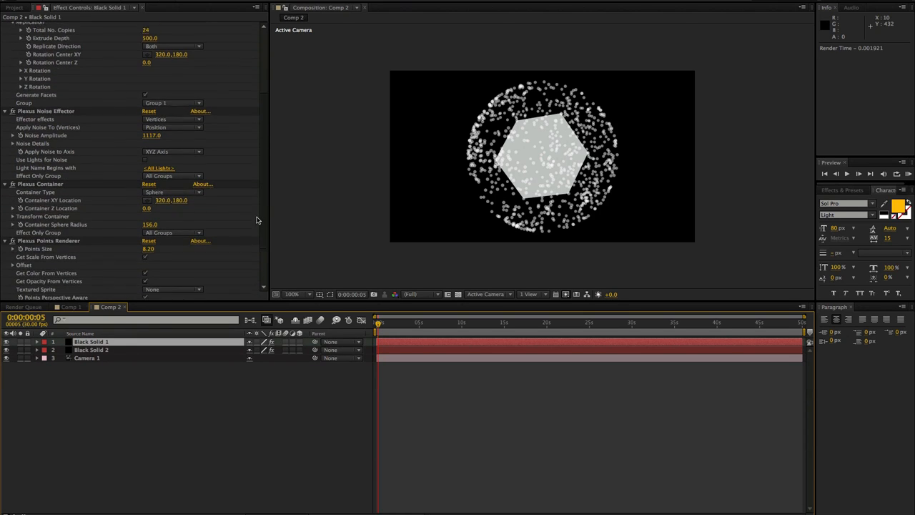
click(157, 187)
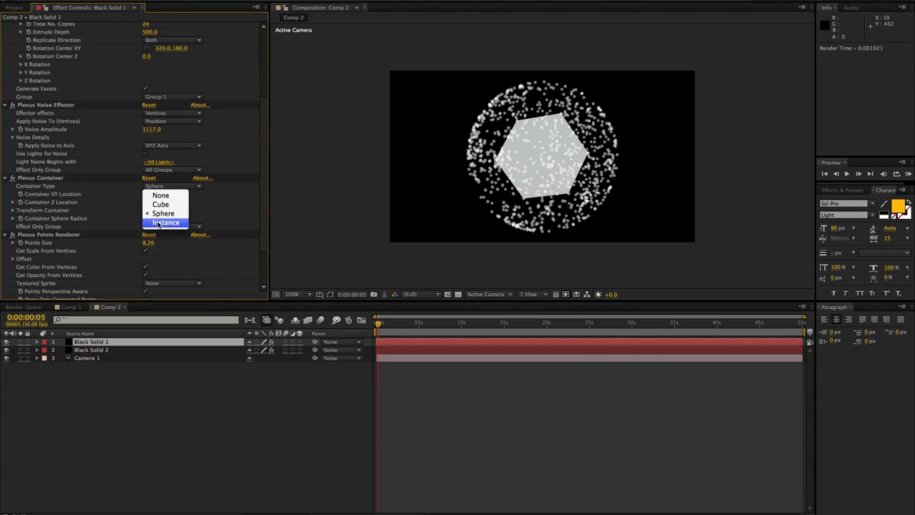
click(165, 222)
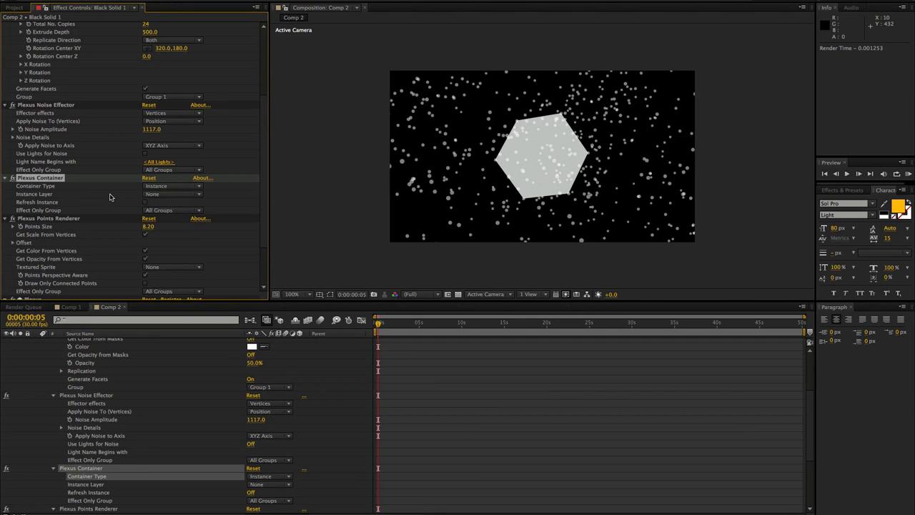
click(153, 194)
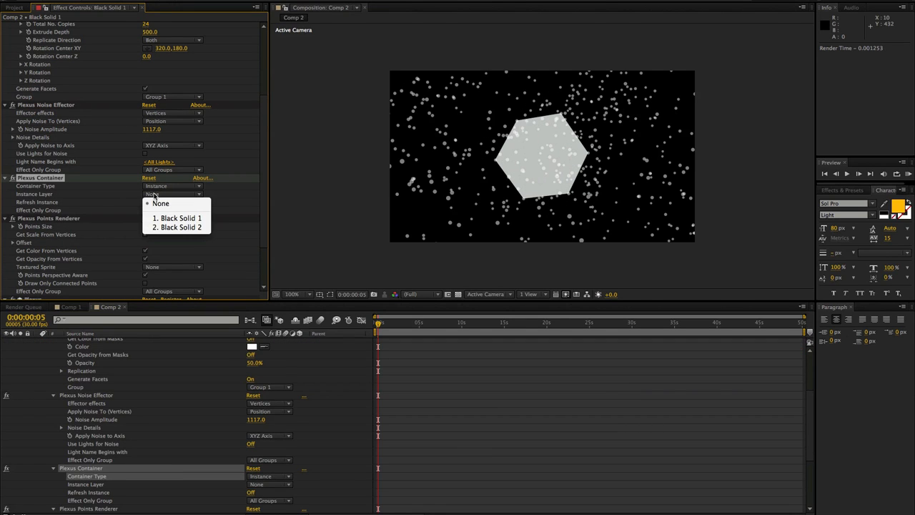
click(159, 220)
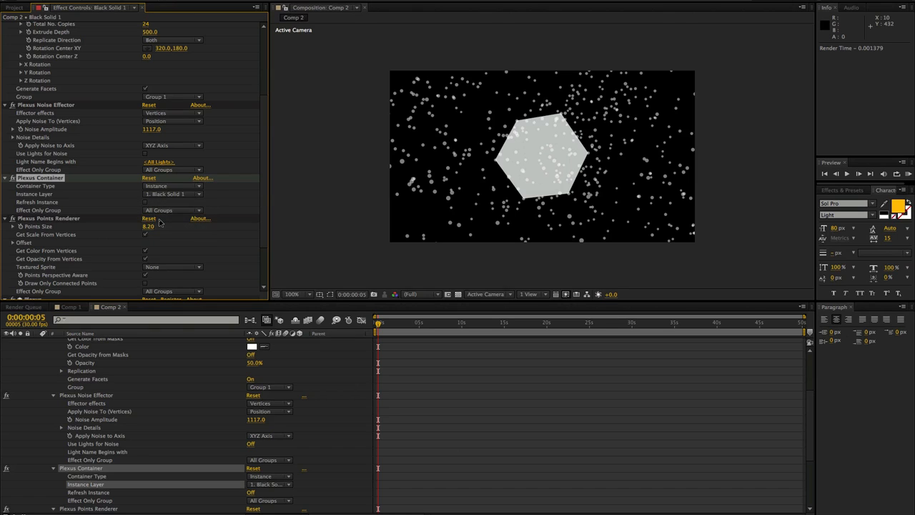
click(483, 263)
Rename the Black Solid 1 layer as Plexus and undo the rename, dismissing the alert
scroll(161, 375, up, 5)
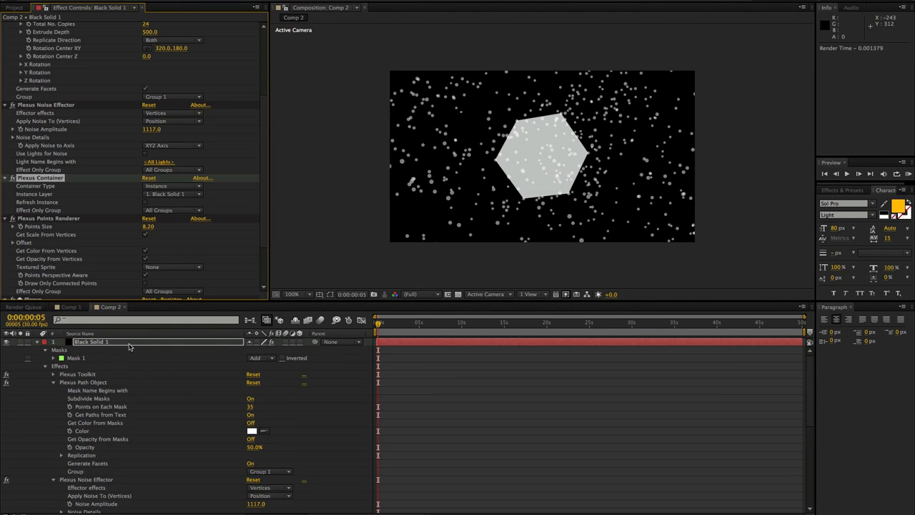
click(129, 346)
key(Return)
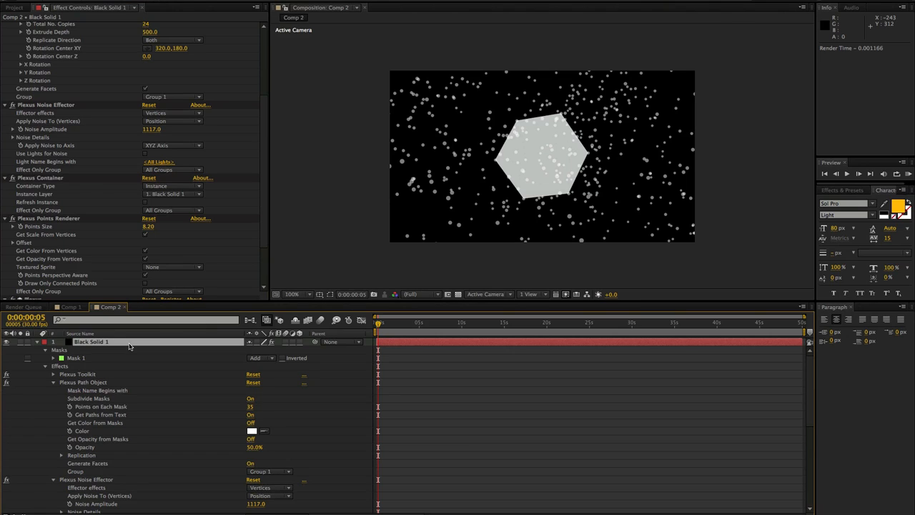
key(Return)
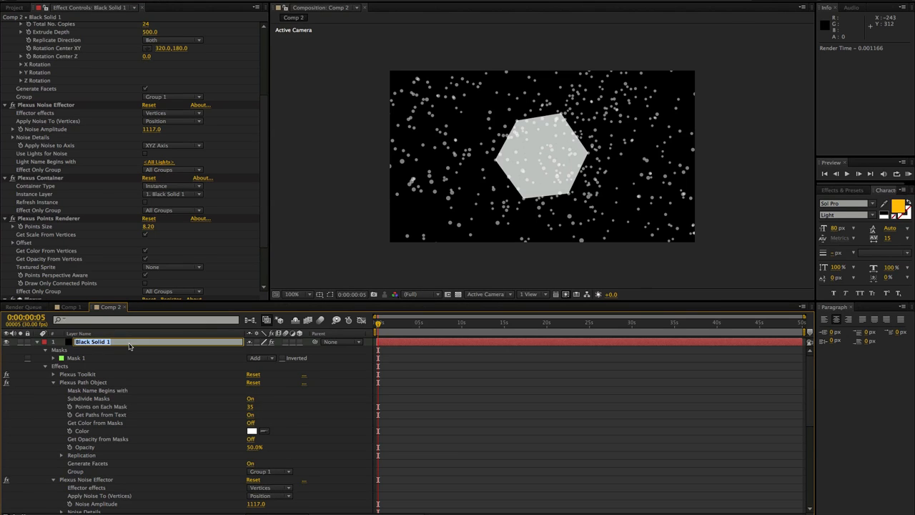
text(Plexus)
key(Return)
key(Return)
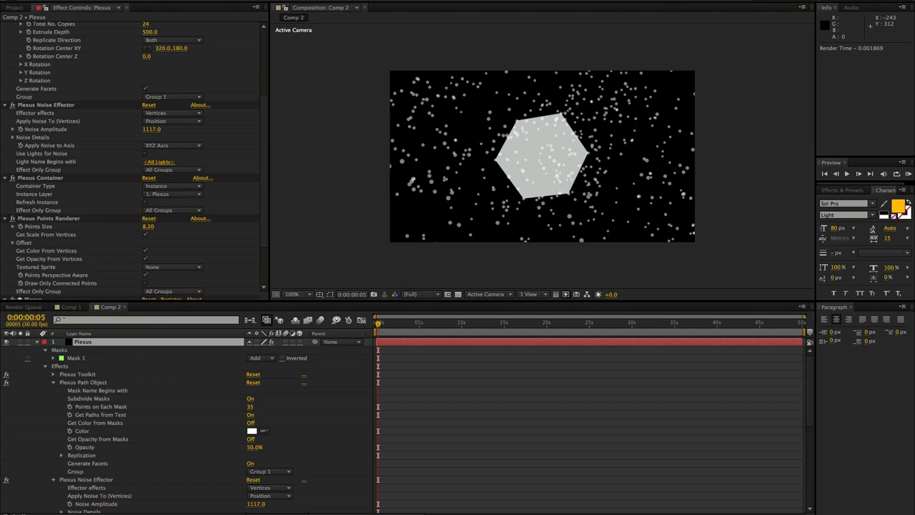
scroll(97, 360, down, 8)
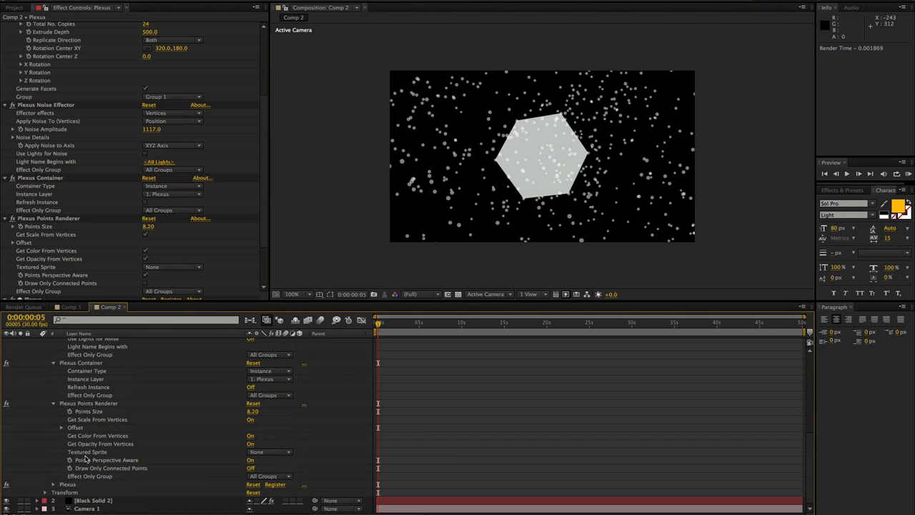
scroll(88, 478, up, 8)
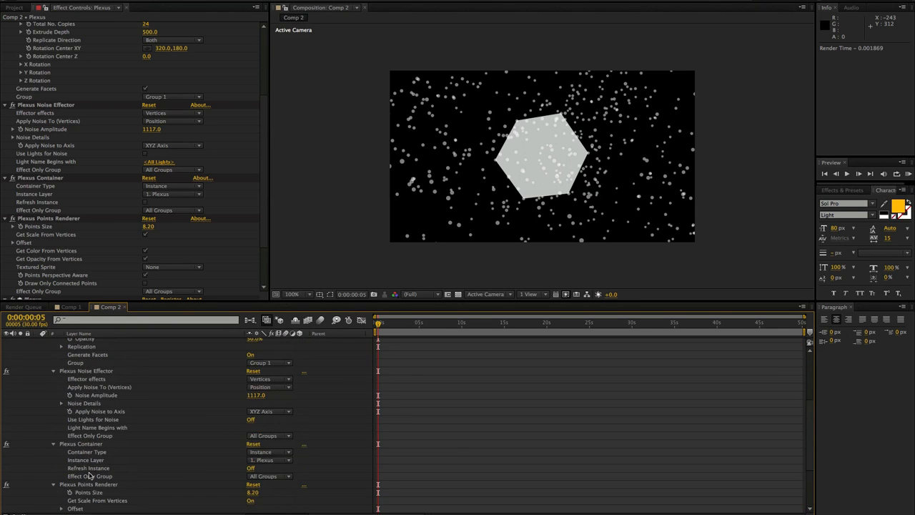
key(ctrl+z)
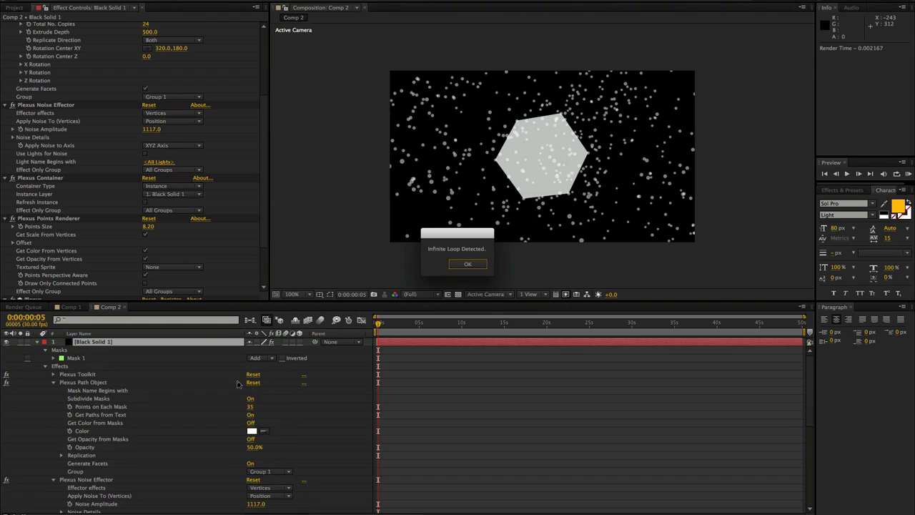
click(466, 265)
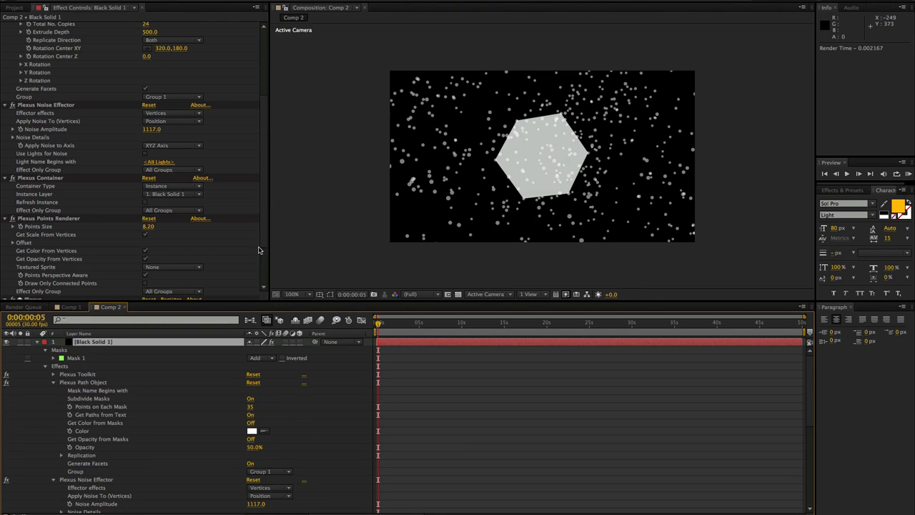
Set the Plexus Container's type back to Sphere on Black Solid 1
click(171, 199)
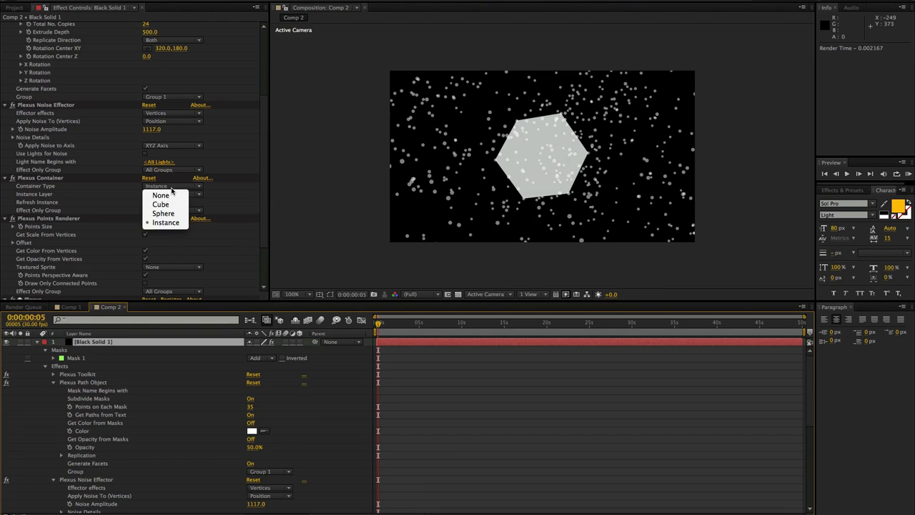
click(170, 213)
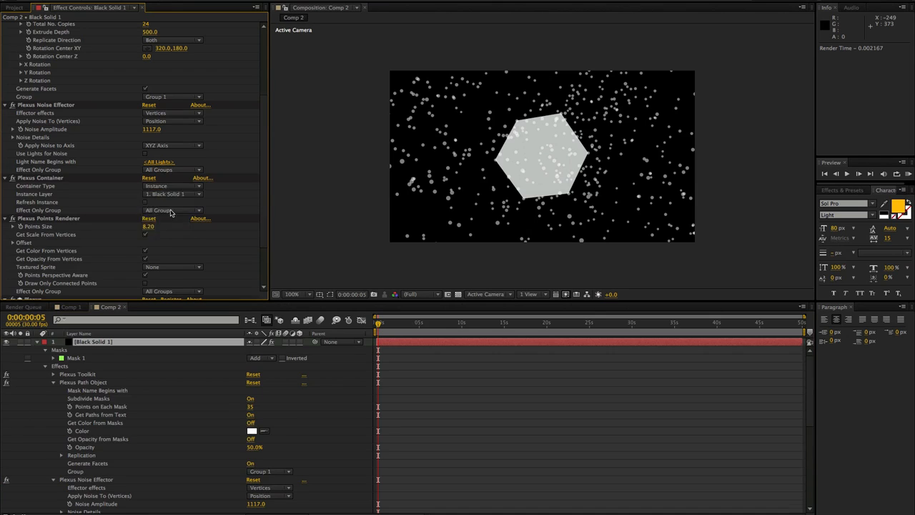
scroll(131, 373, up, 5)
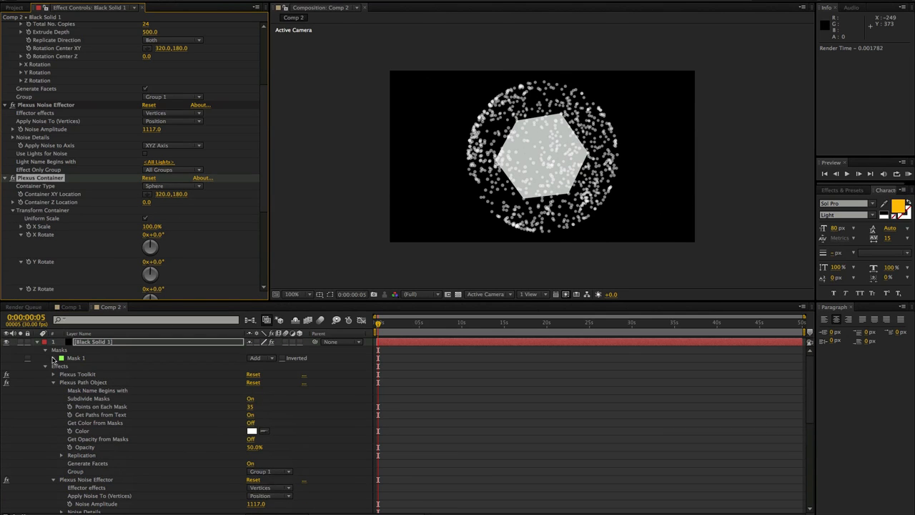
Collapse Black Solid 1's properties in the timeline and rename the layer as Plexus Layer
click(45, 366)
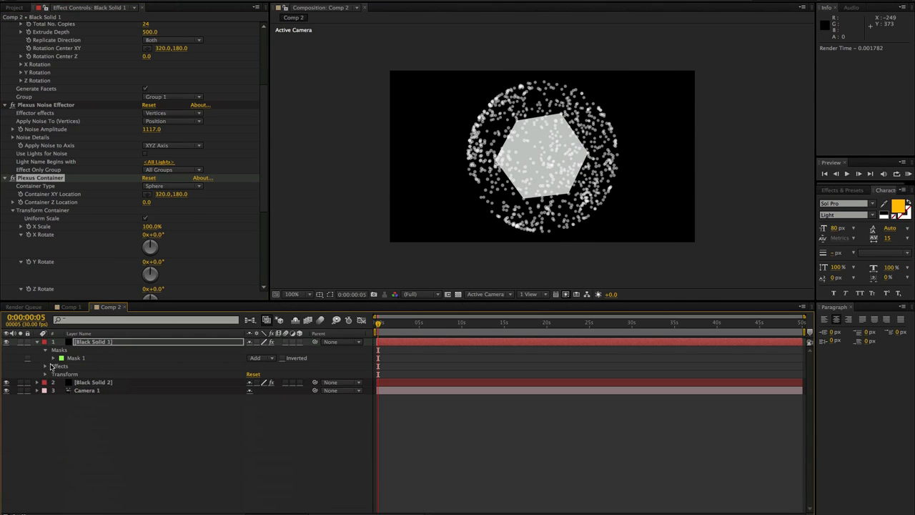
click(97, 343)
click(38, 343)
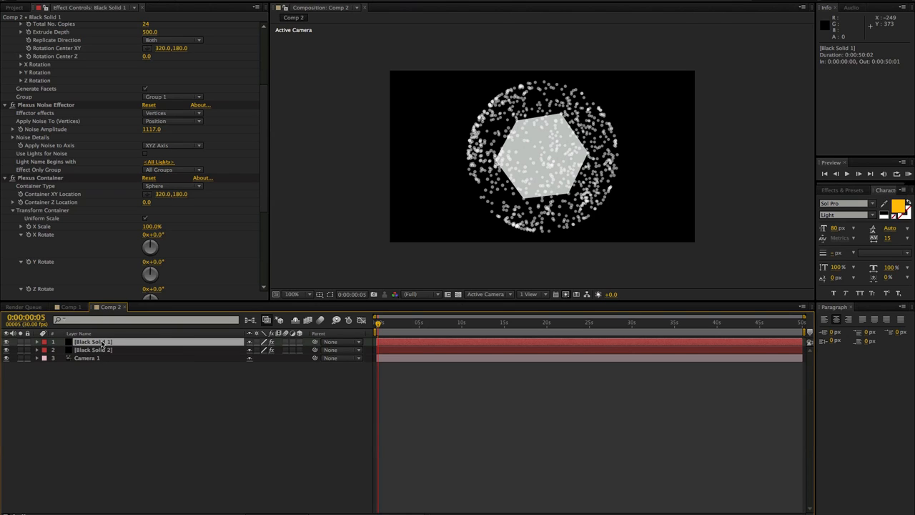
key(Return)
text(Plexus Layer)
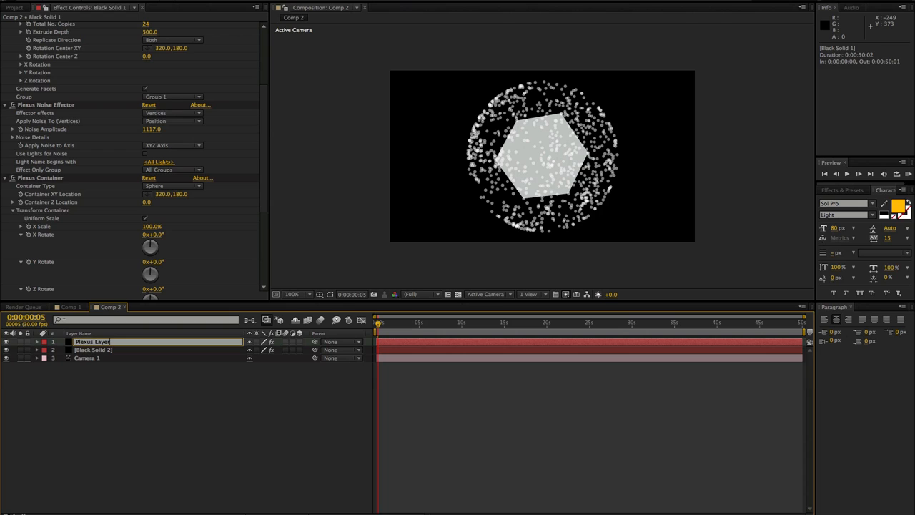
key(Return)
Rename the Black Solid 2 layer as OBJ Layer
click(101, 350)
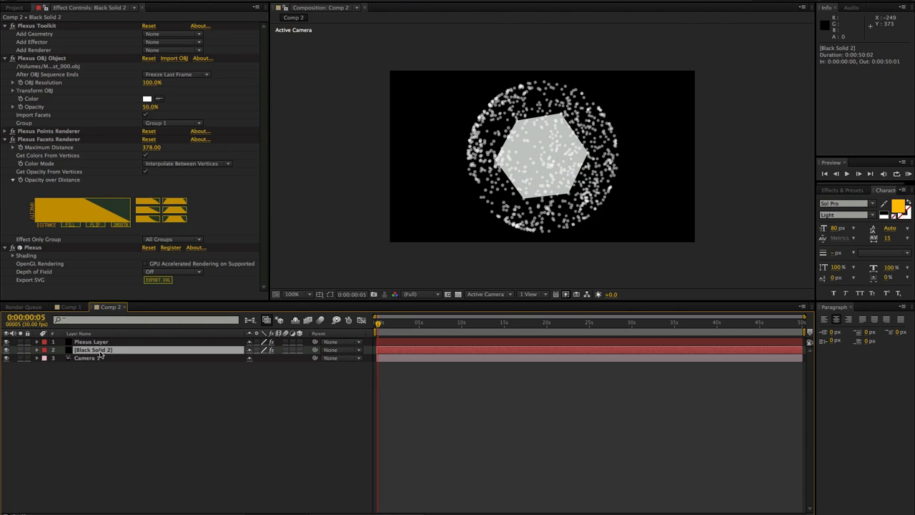
key(Return)
text(OBJ)
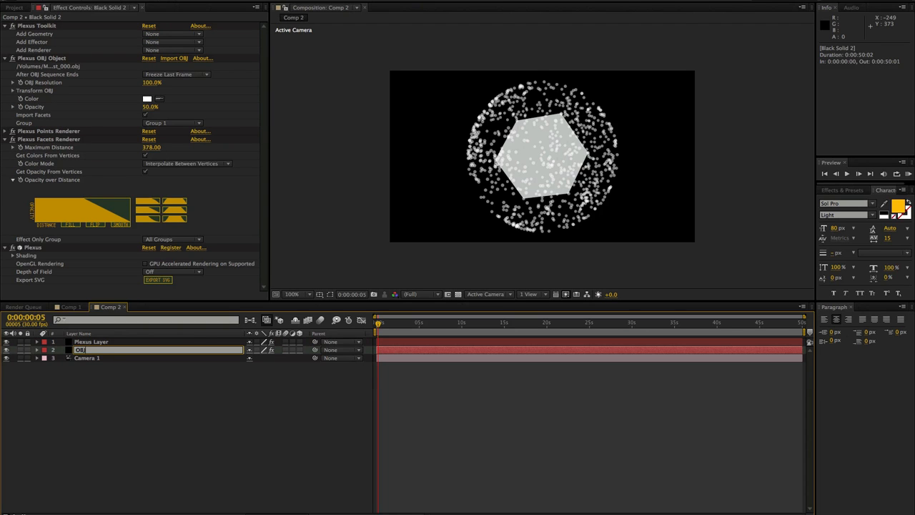
text( Layer)
key(Return)
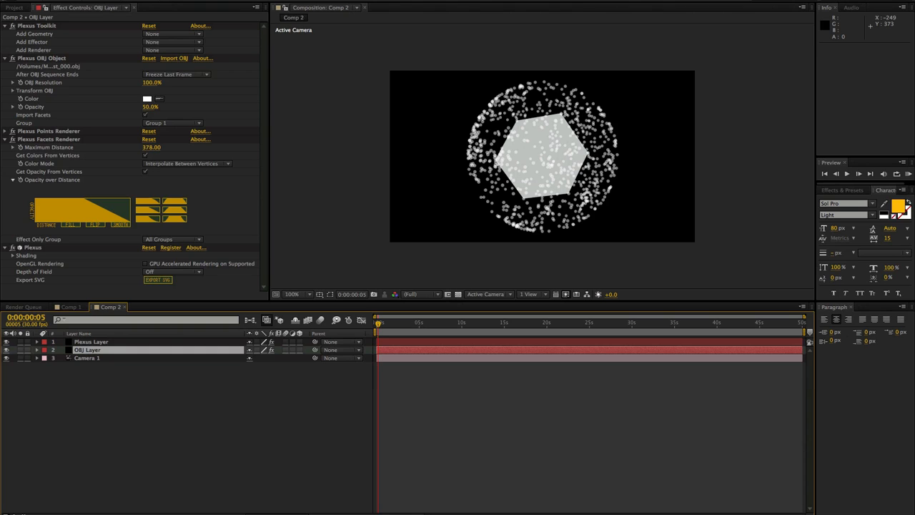
On Plexus Layer, set the Plexus Container's type to Instance with OBJ Layer as the instance layer, and orbit the camera around the result
click(97, 341)
scroll(206, 179, down, 10)
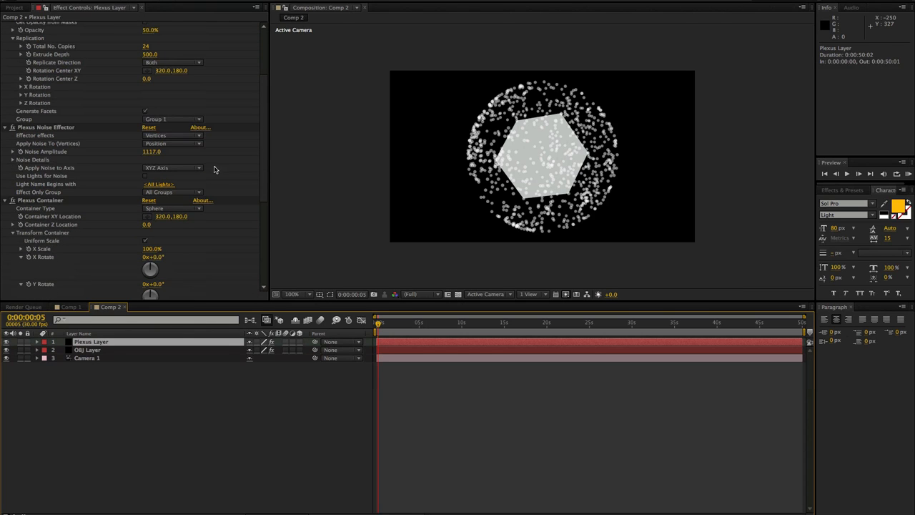
scroll(210, 161, down, 2)
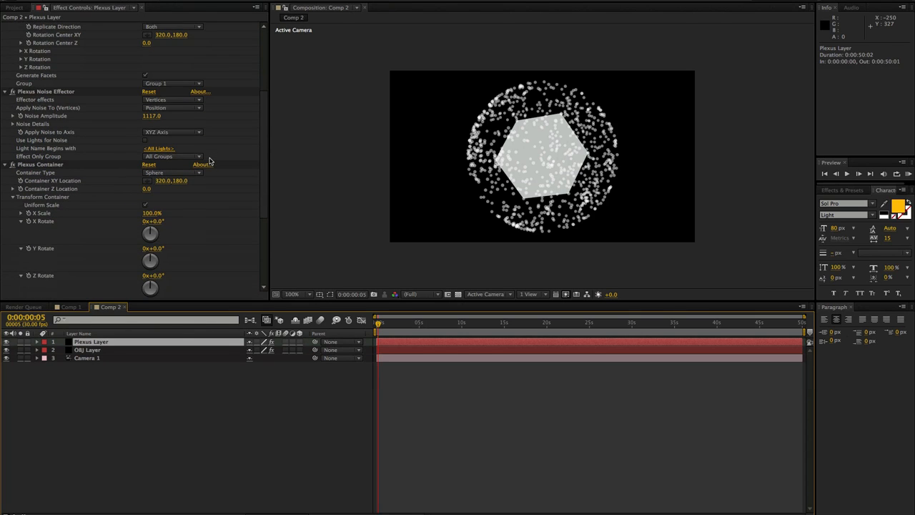
scroll(209, 160, down, 2)
scroll(127, 152, down, 1)
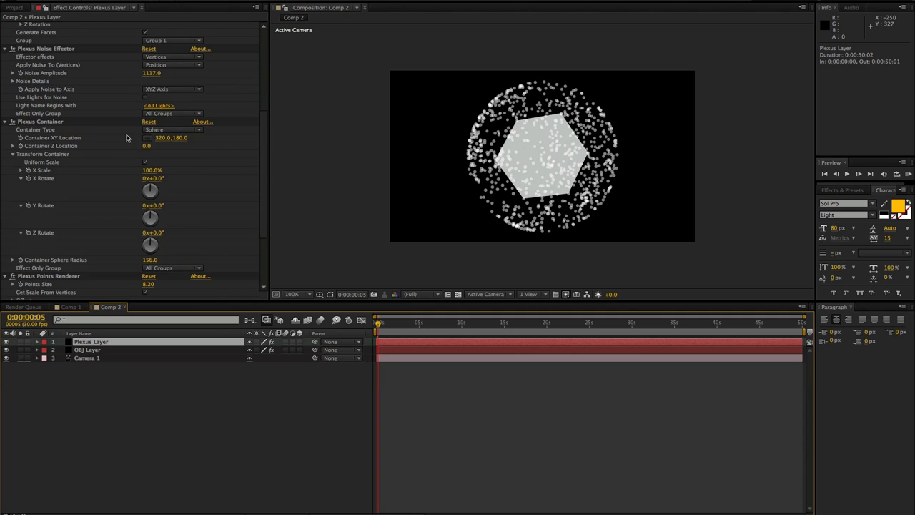
click(155, 132)
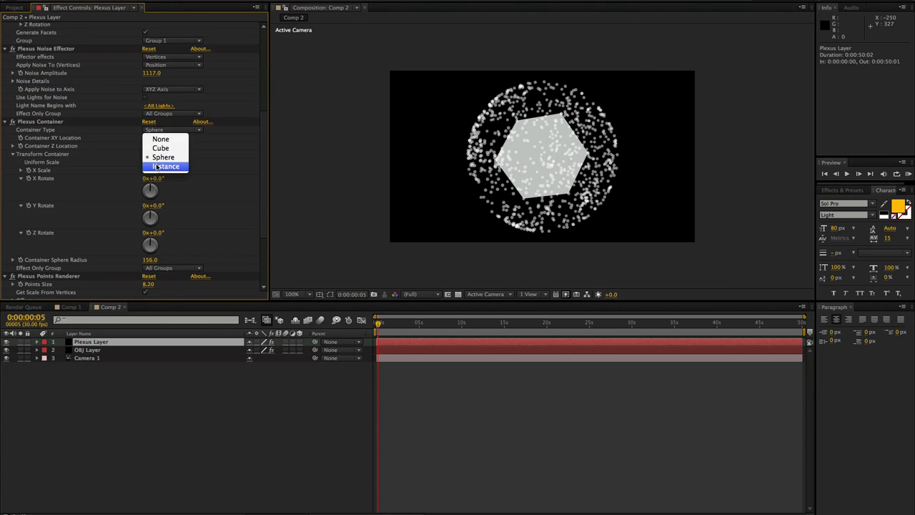
click(159, 166)
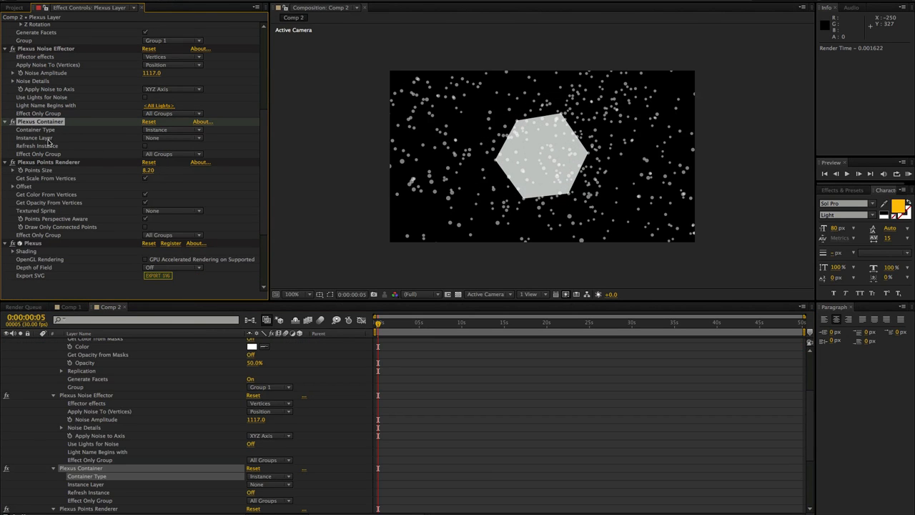
click(165, 139)
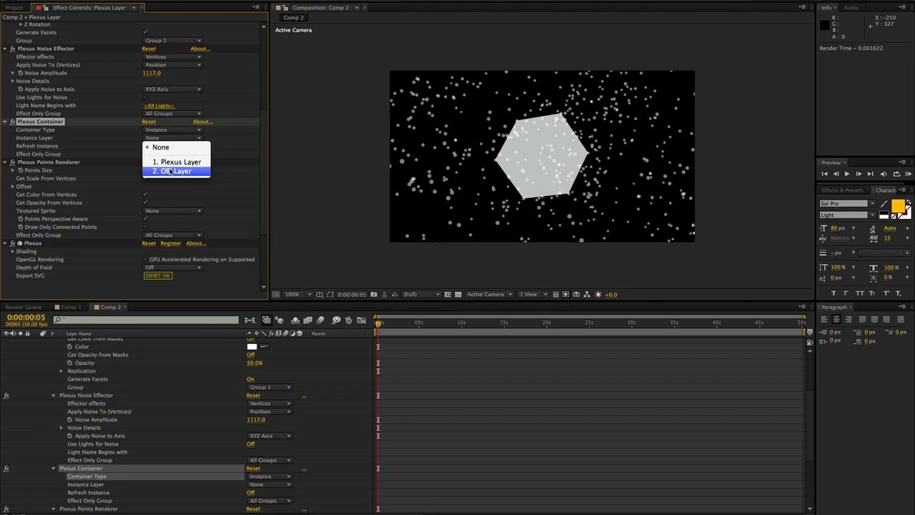
click(170, 172)
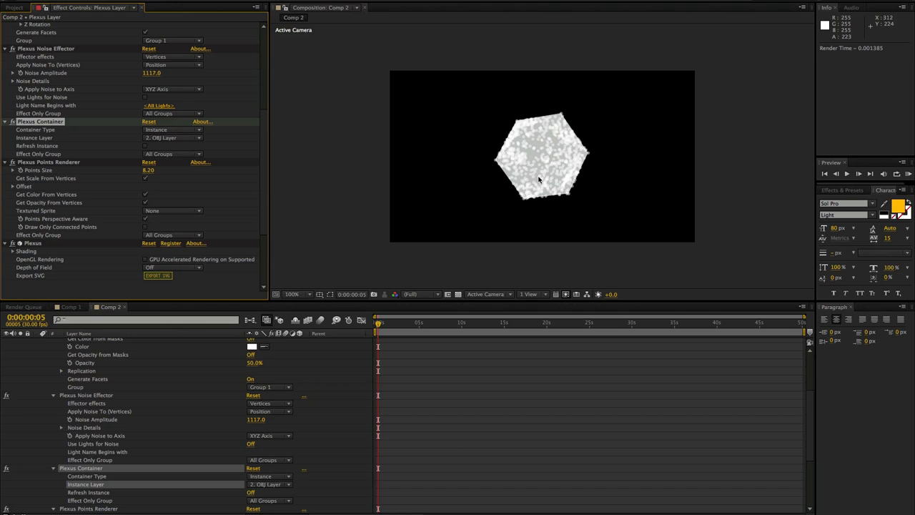
key(c)
mouse_move(469, 168)
mouse_down()
mouse_move(571, 218)
mouse_move(631, 175)
mouse_move(460, 173)
mouse_up()
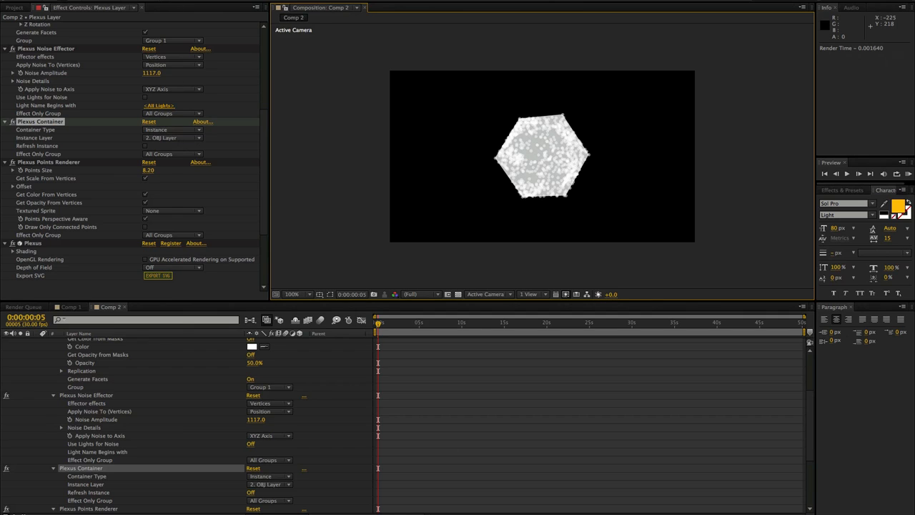
Add a point light with a red colour to Comp 2
click(176, 0)
mouse_move(187, 0)
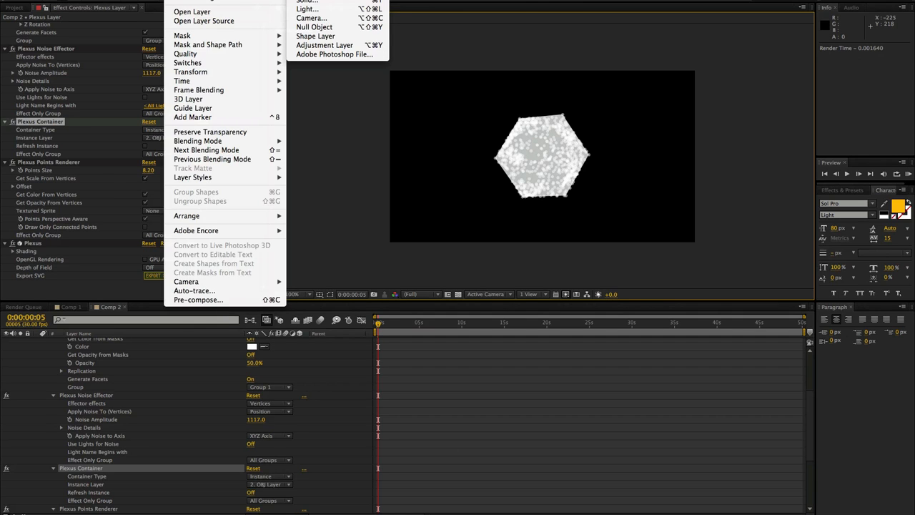
click(307, 9)
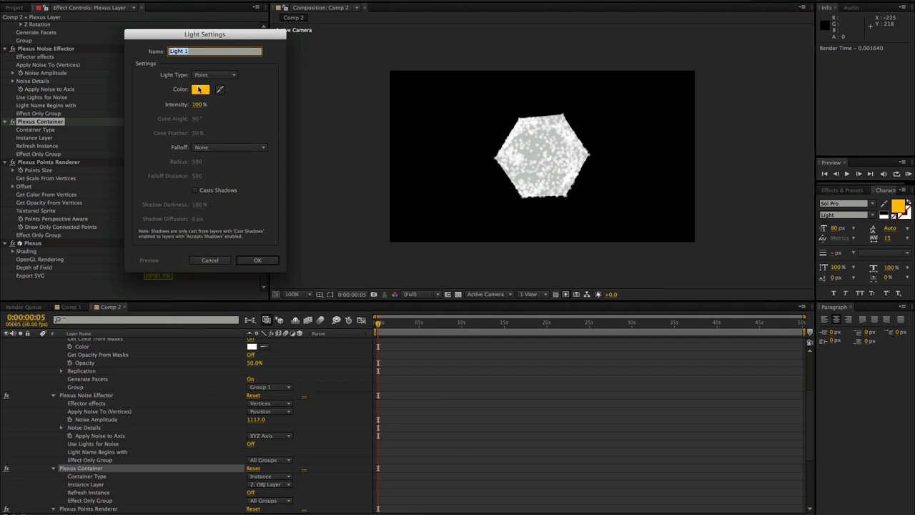
click(199, 90)
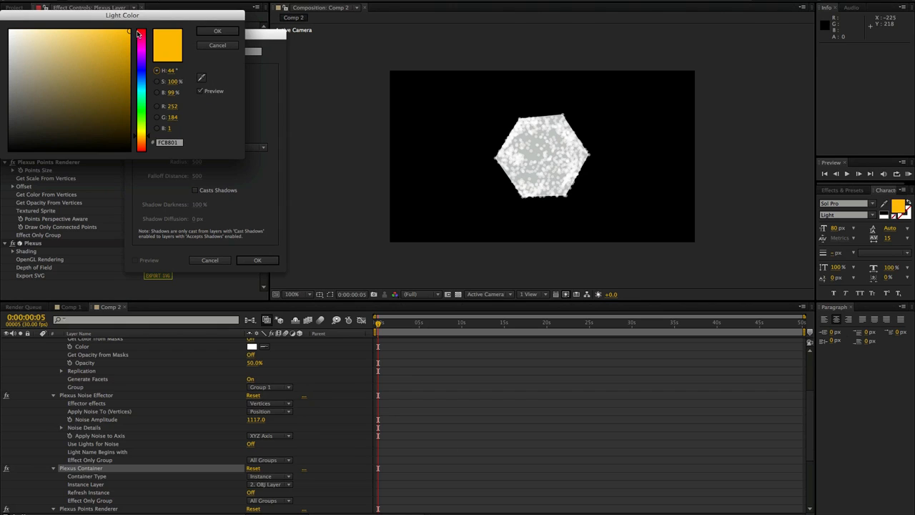
click(212, 32)
click(204, 89)
drag(141, 38, 141, 30)
click(217, 31)
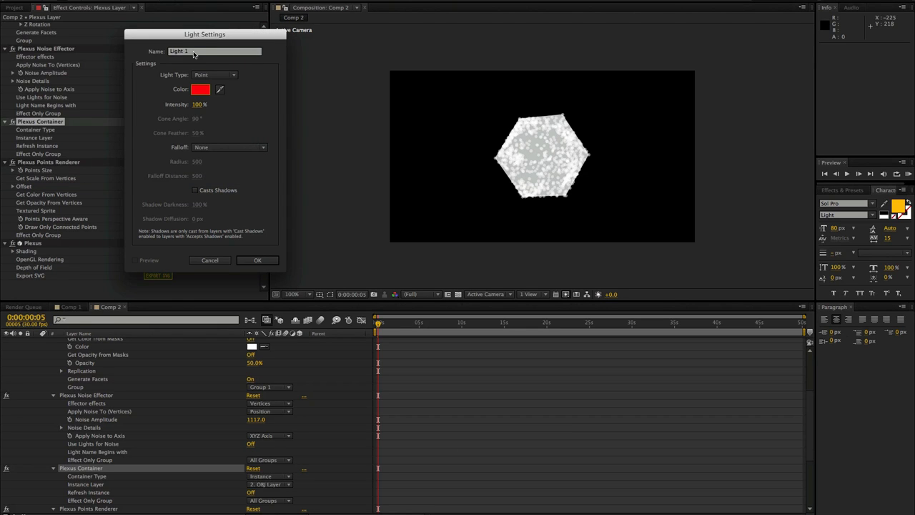
click(251, 260)
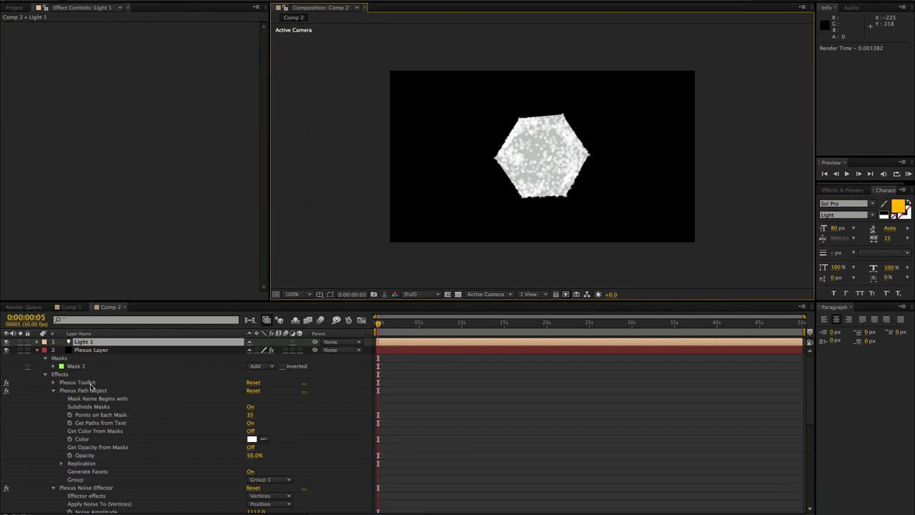
Turn on Use Lights for Shading in OBJ Layer's Plexus effect and orbit the camera around the shaded shape
scroll(90, 387, down, 15)
click(81, 502)
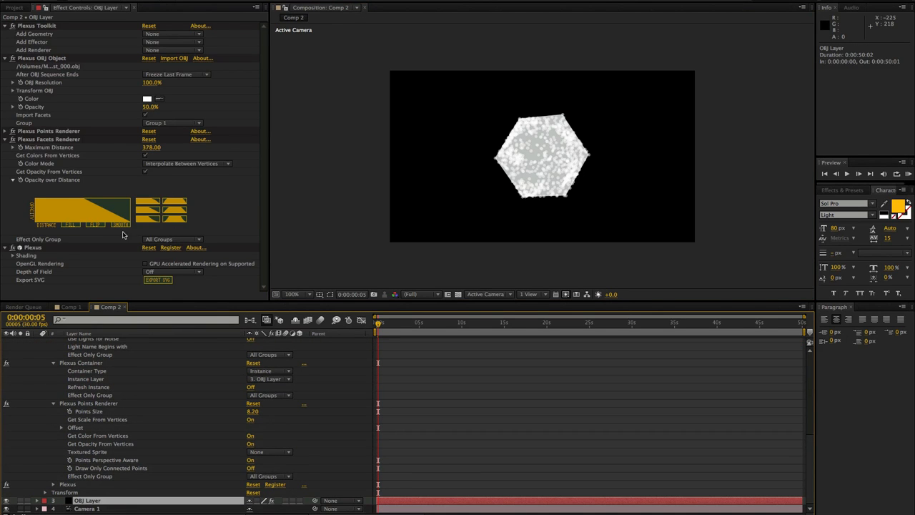
click(11, 255)
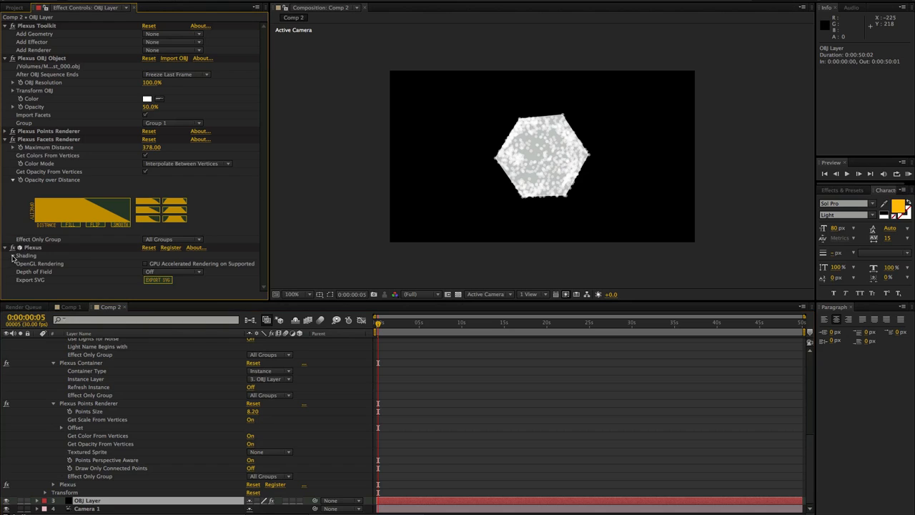
click(145, 264)
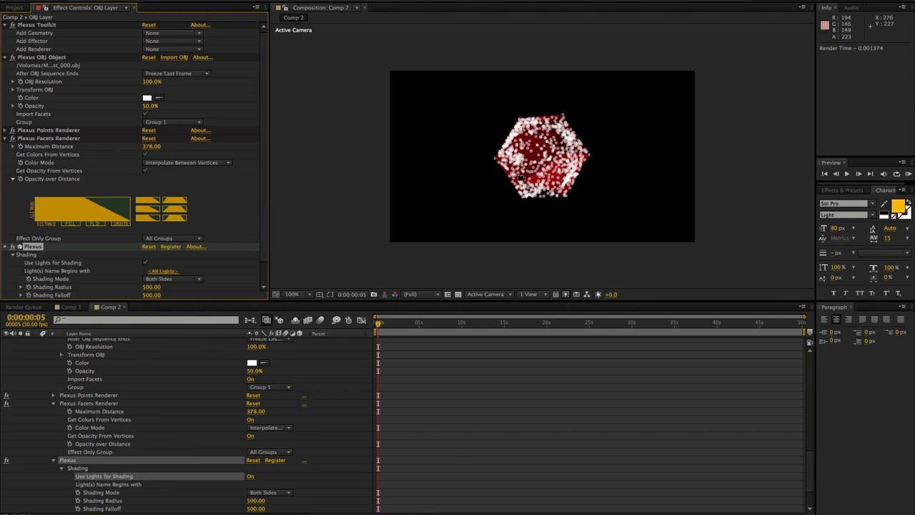
drag(478, 190, 513, 163)
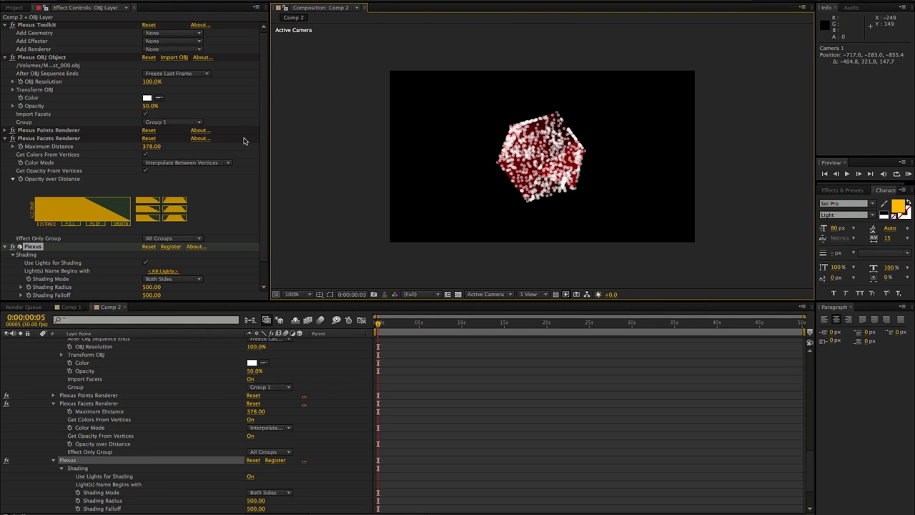
Add a Transform effector to Plexus Layer and set its Y Translate to 76
drag(262, 136, 259, 102)
scroll(119, 358, up, 15)
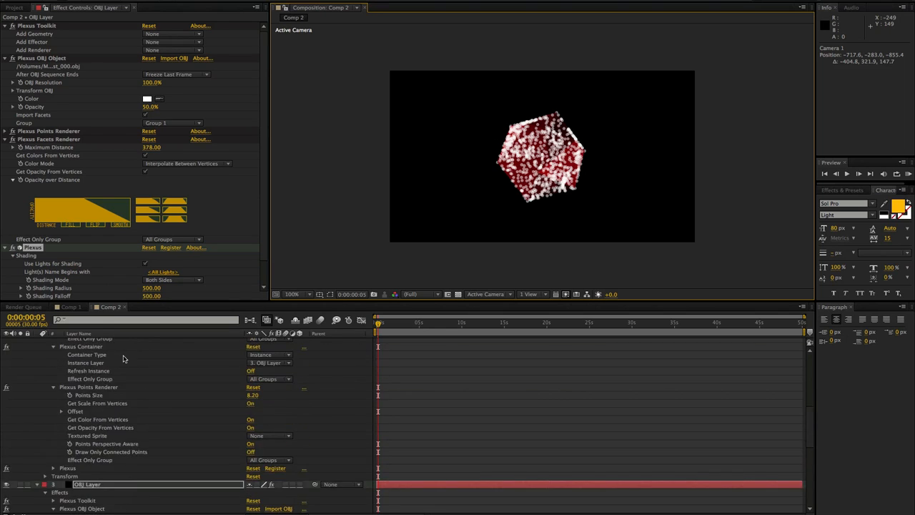
click(120, 351)
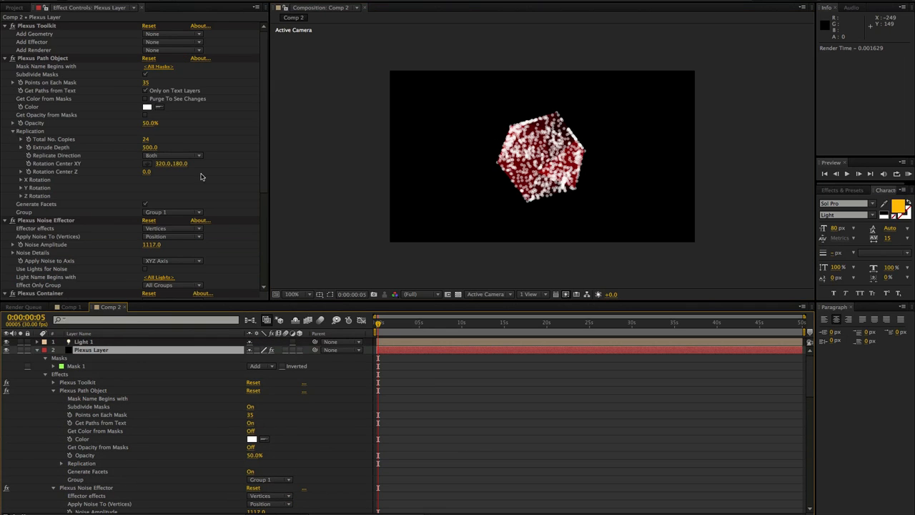
click(167, 42)
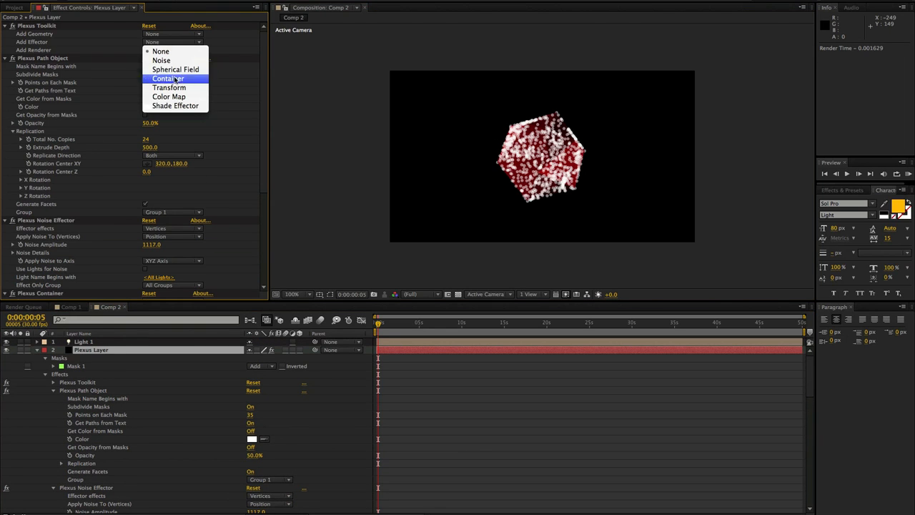
click(199, 102)
scroll(158, 203, down, 6)
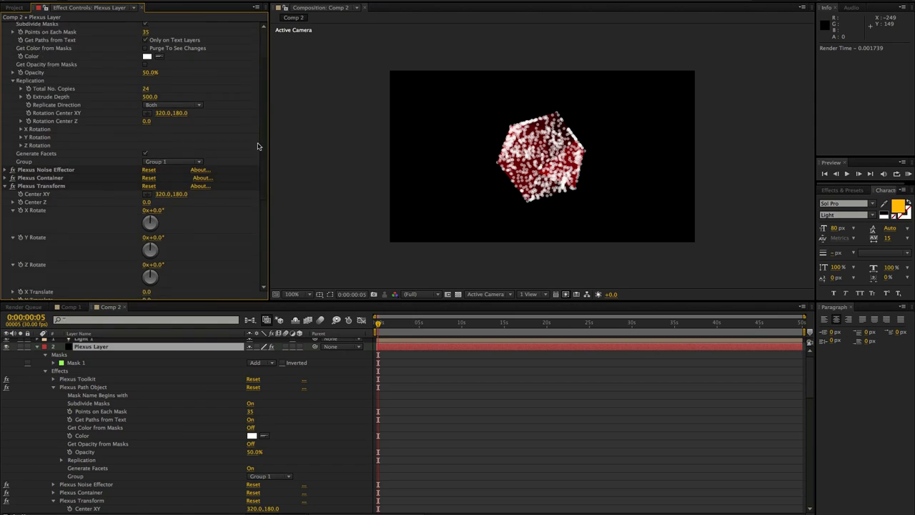
drag(146, 190, 180, 190)
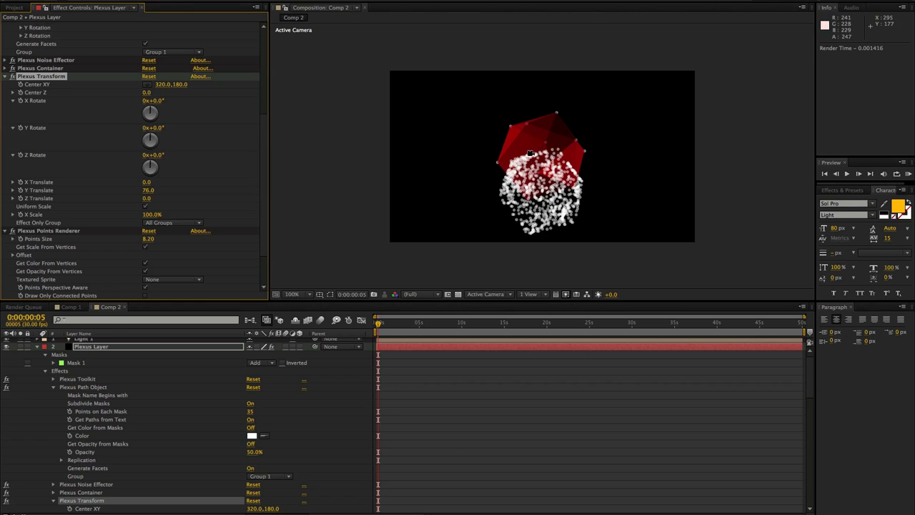
Move Plexus Transform above Plexus Container in the effect order and set its X Translate to -67 and Y Translate to 289
drag(60, 79, 61, 68)
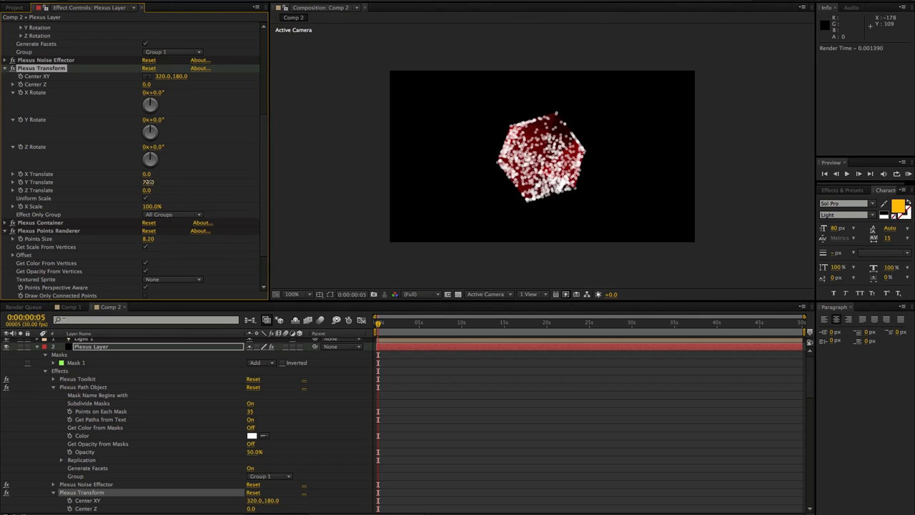
drag(456, 158, 279, 213)
drag(146, 174, 469, 185)
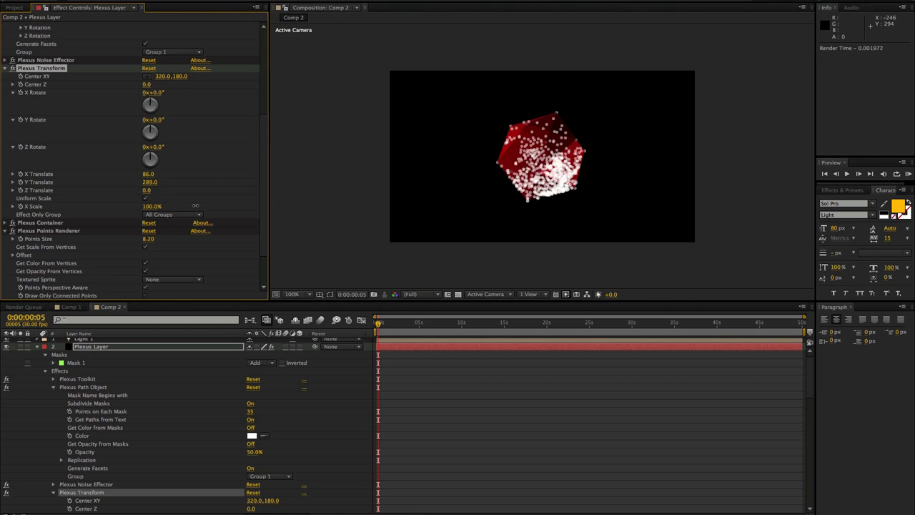
drag(195, 206, 13, 214)
drag(145, 190, 555, 136)
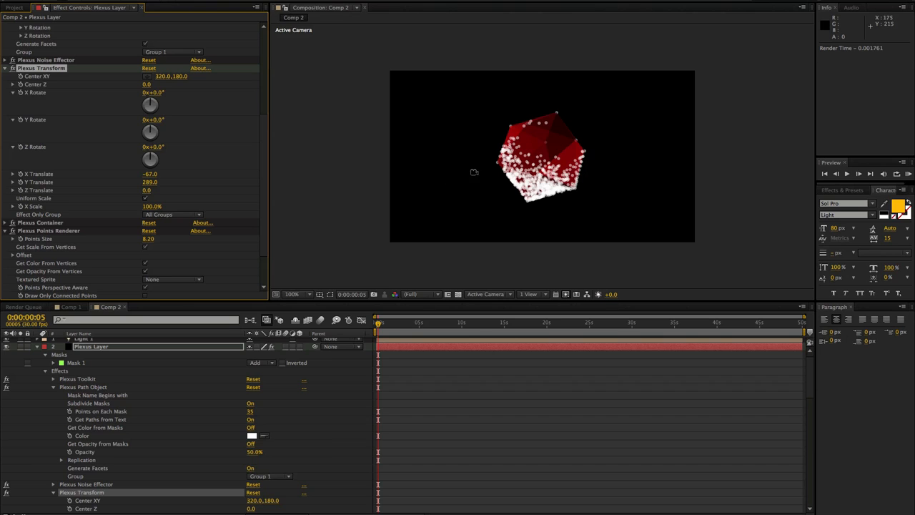
drag(489, 174, 532, 187)
click(650, 0)
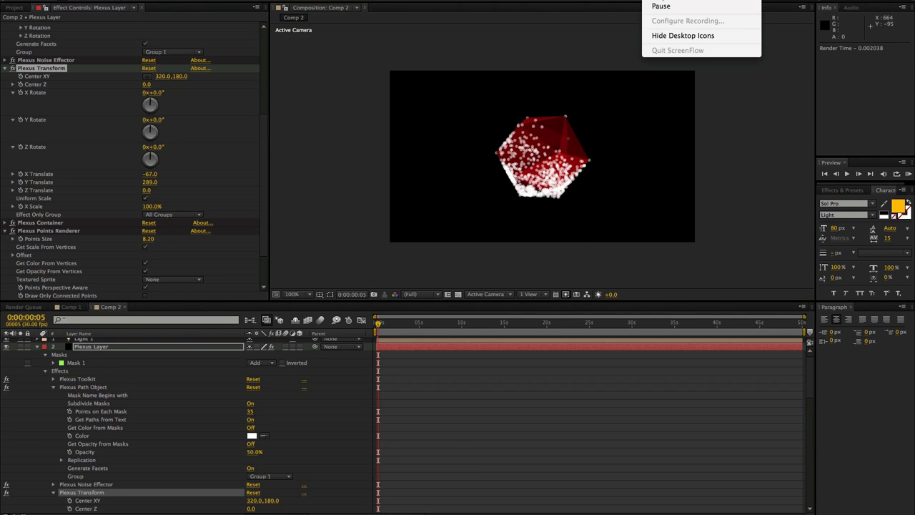